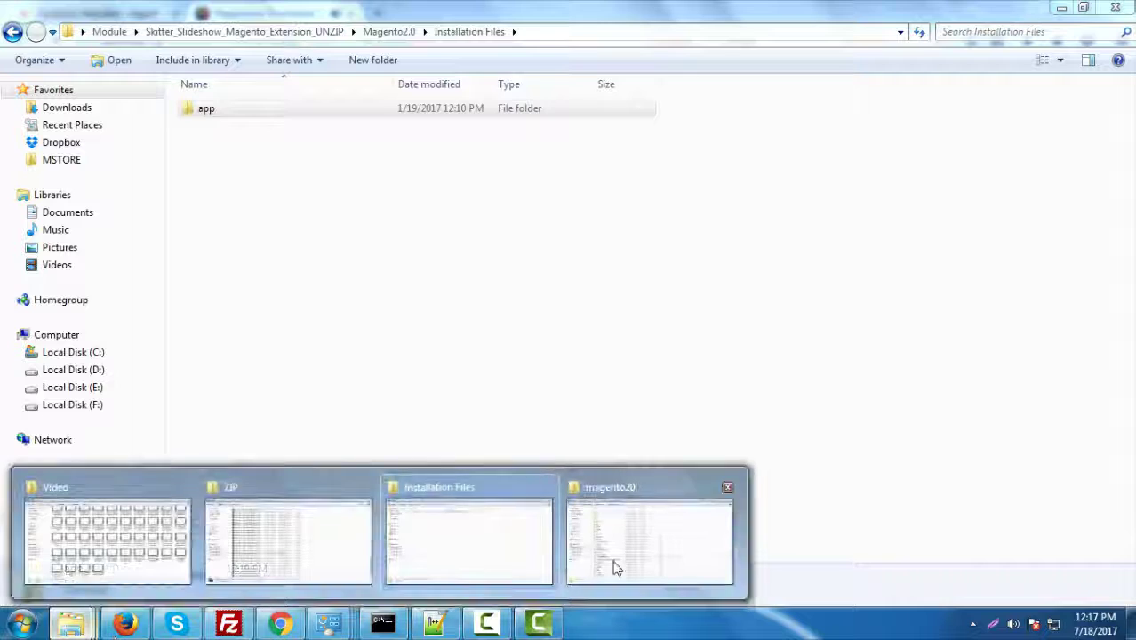
Paste the copied app folder into C:\wamp\www\magento20, merging it with the existing app folder
{"action": "left_click", "coordinate": [616, 565]}
{"action": "key", "text": "ctrl+v"}
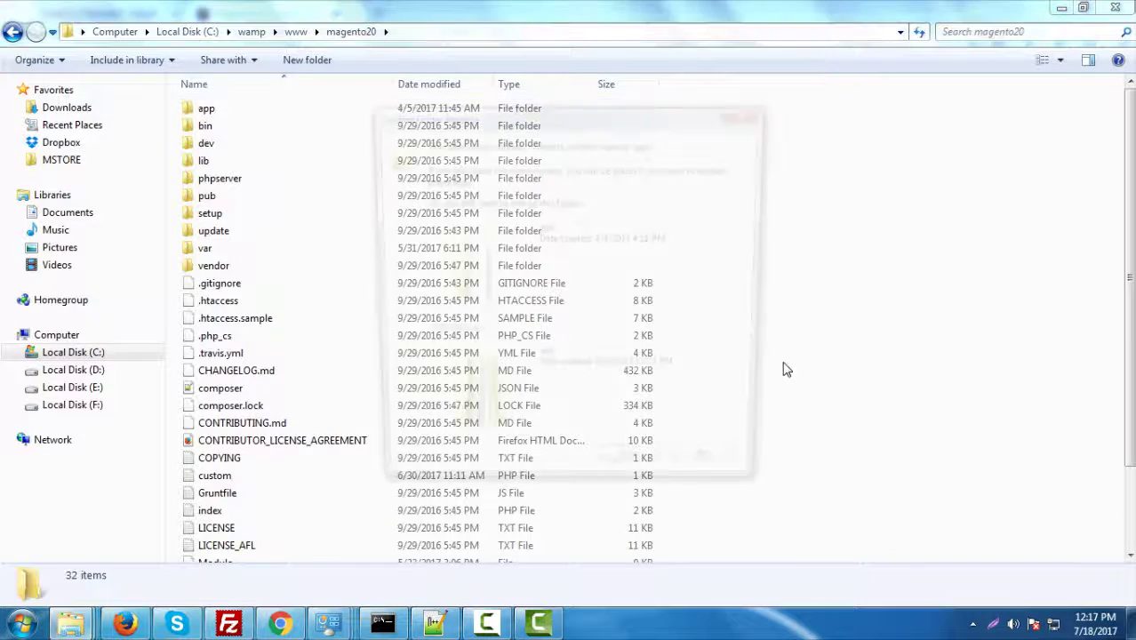
{"action": "left_click", "coordinate": [633, 475]}
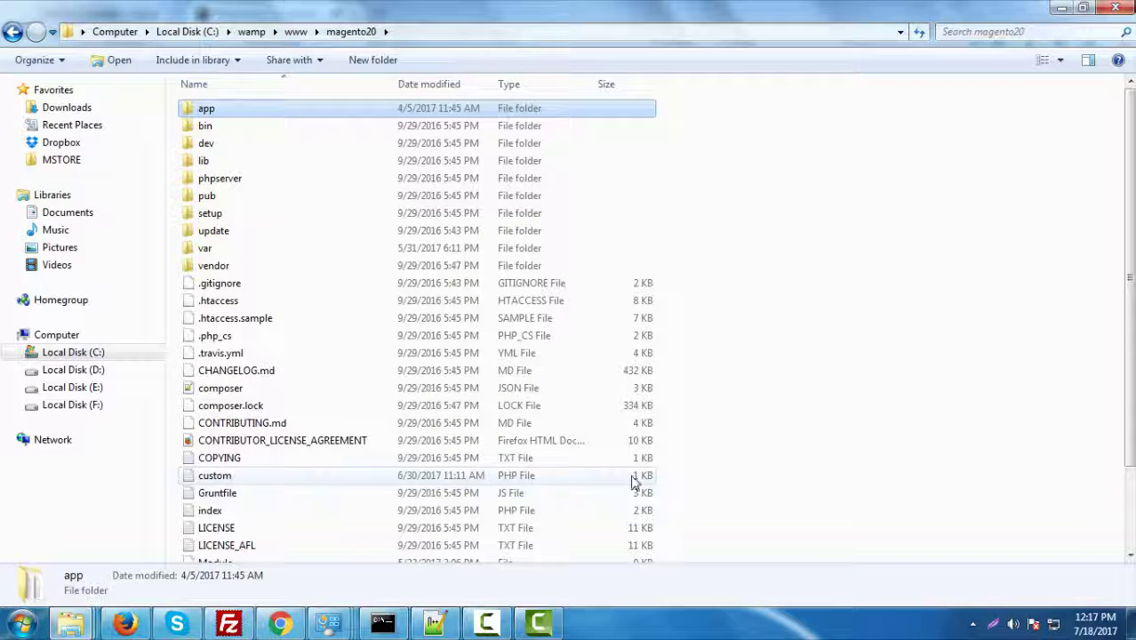
Inspect the copied module files in app\code\QUB\Skitters and return to the magento20 folder
{"action": "double_click", "coordinate": [223, 111]}
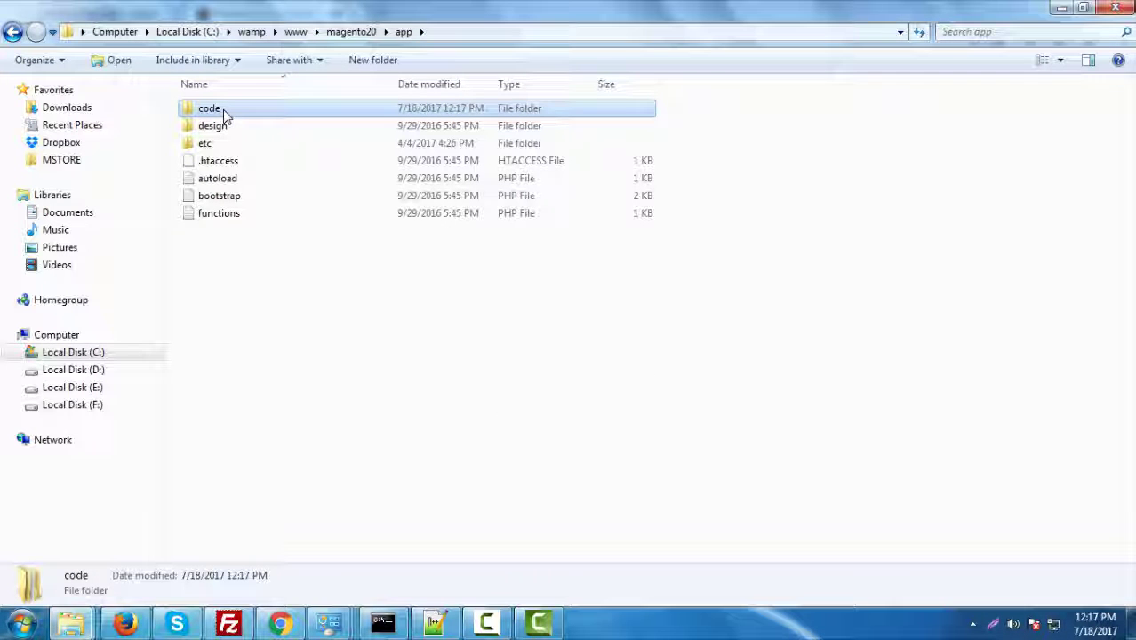
{"action": "double_click", "coordinate": [220, 109]}
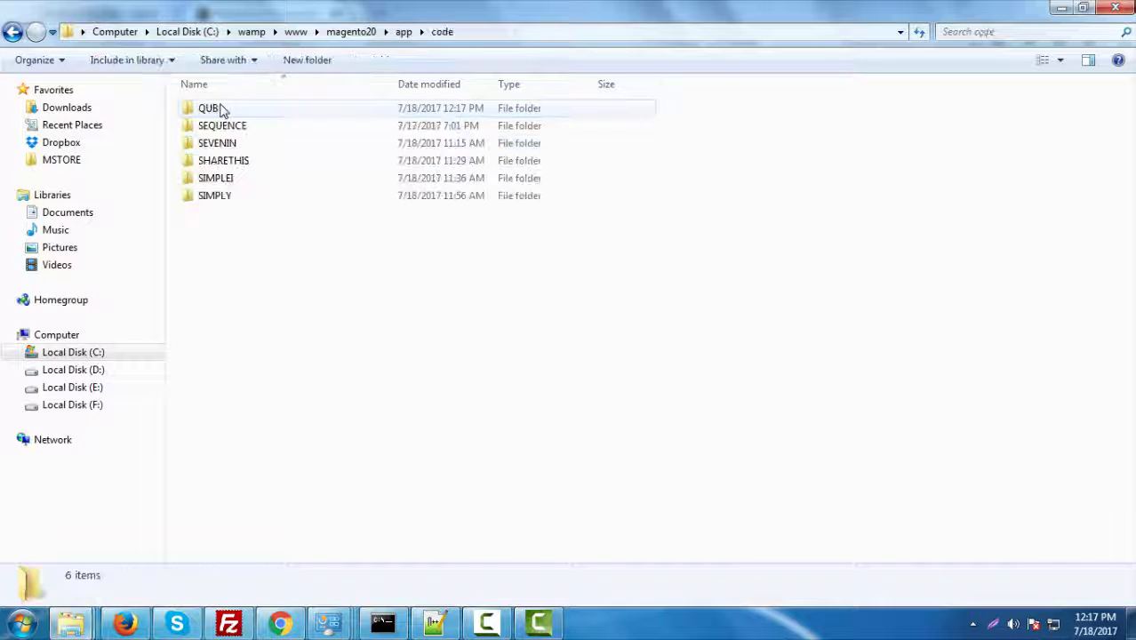
{"action": "double_click", "coordinate": [219, 110]}
{"action": "left_click", "coordinate": [220, 114]}
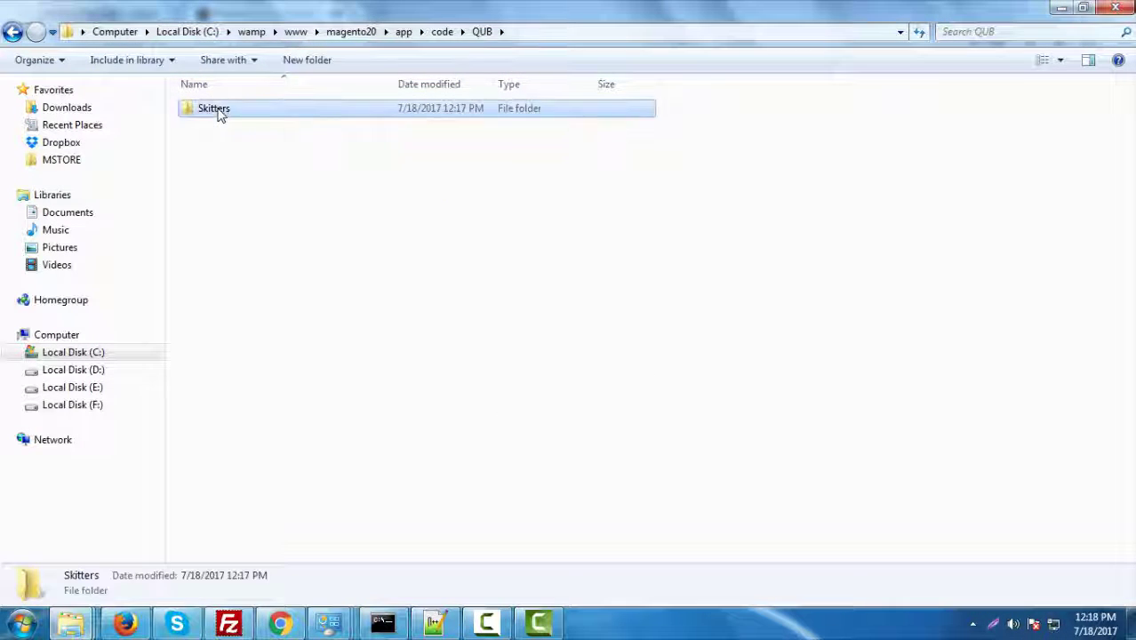
{"action": "double_click", "coordinate": [221, 113]}
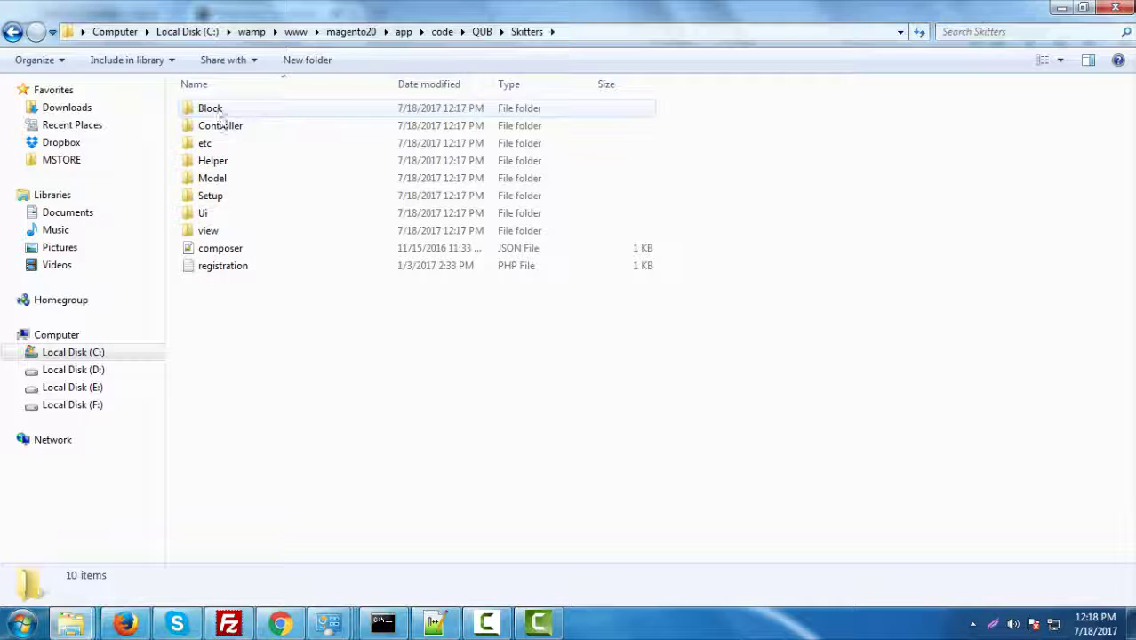
{"action": "left_click", "coordinate": [371, 34]}
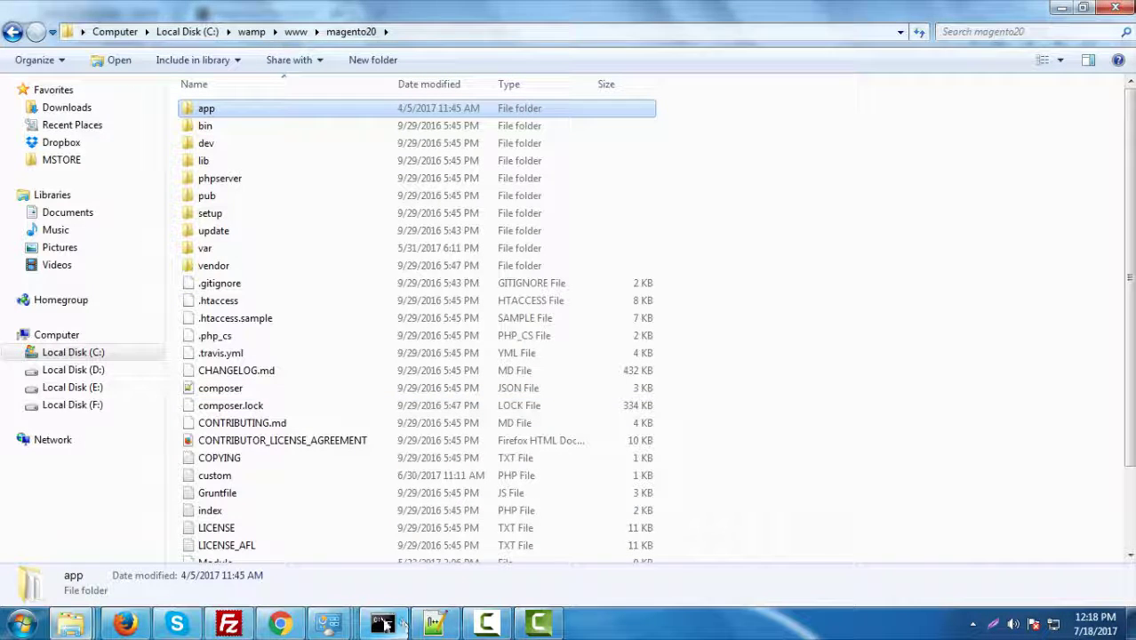
Discard the missing instructions.txt in Notepad++ and copy the command php bin/magento cache:clean from cmd.txt
{"action": "left_click", "coordinate": [382, 624]}
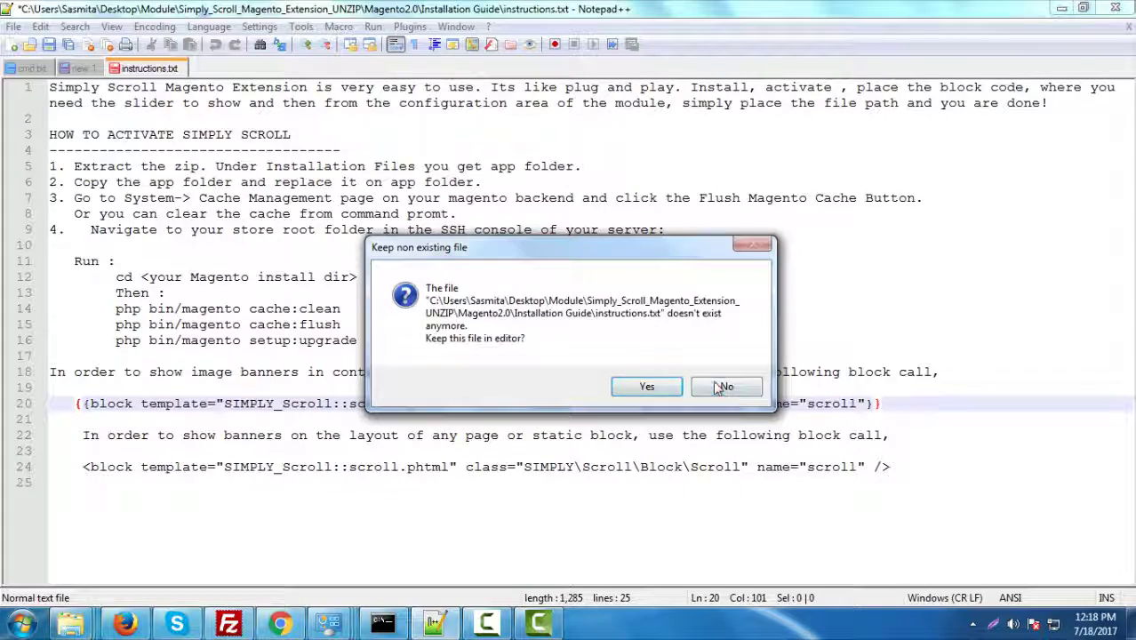
{"action": "left_click", "coordinate": [726, 386]}
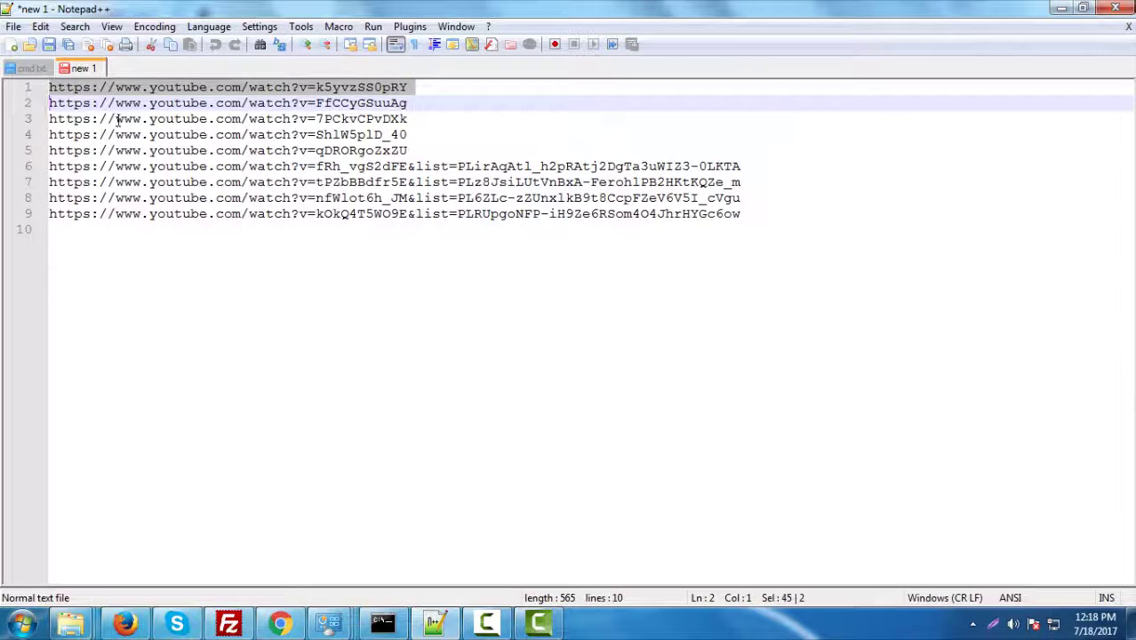
{"action": "key", "text": "ctrl+Tab"}
{"action": "key", "text": "shift+Home"}
{"action": "key", "text": "ctrl+c"}
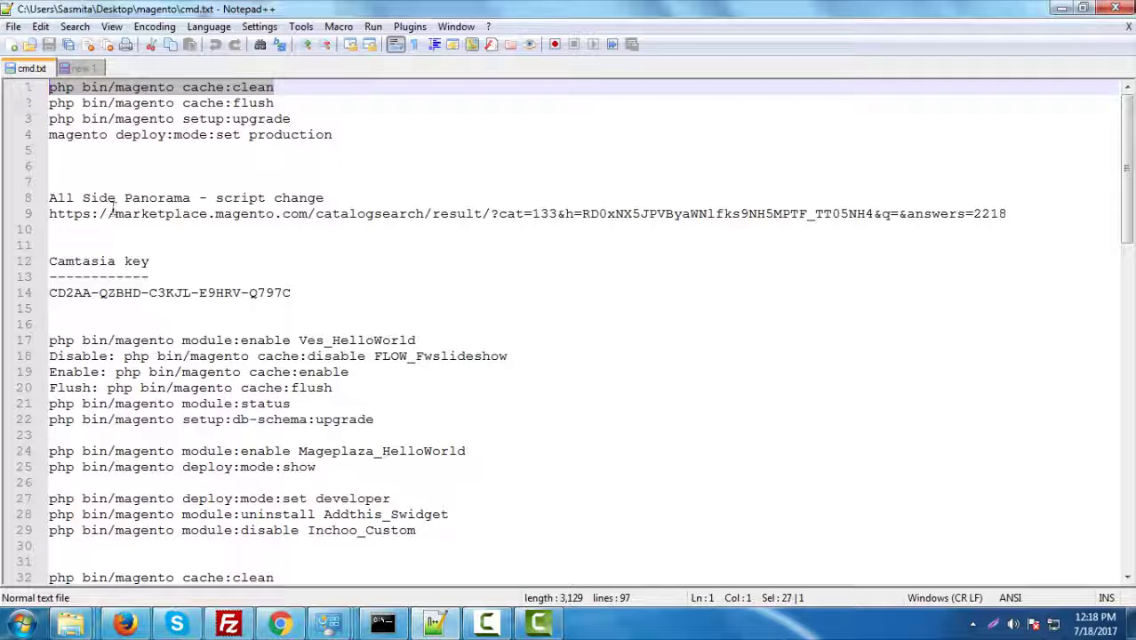
Switch to the Command Prompt and run php bin/magento cache:clean in the magento20 folder
{"action": "left_click", "coordinate": [382, 622]}
{"action": "right_click", "coordinate": [685, 298]}
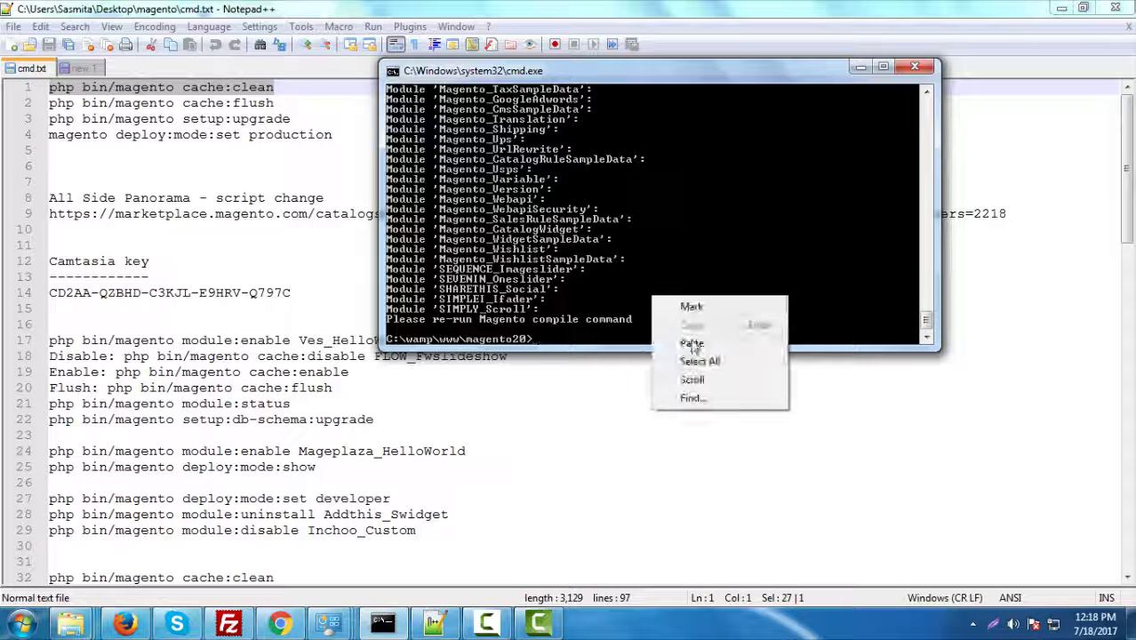
{"action": "left_click", "coordinate": [698, 345]}
{"action": "key", "text": "Return"}
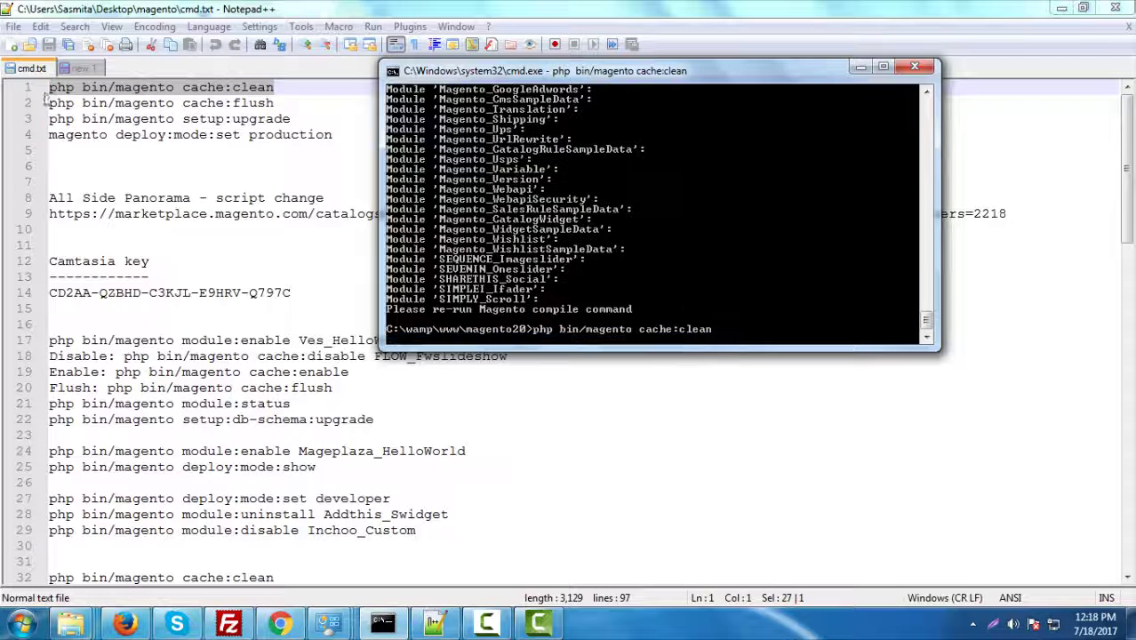
Copy php bin/magento cache:flush from cmd.txt in Notepad++ and run it in the Command Prompt
{"action": "left_click", "coordinate": [435, 622]}
{"action": "left_click_drag", "start_coordinate": [276, 103], "coordinate": [45, 103]}
{"action": "key", "text": "ctrl+c"}
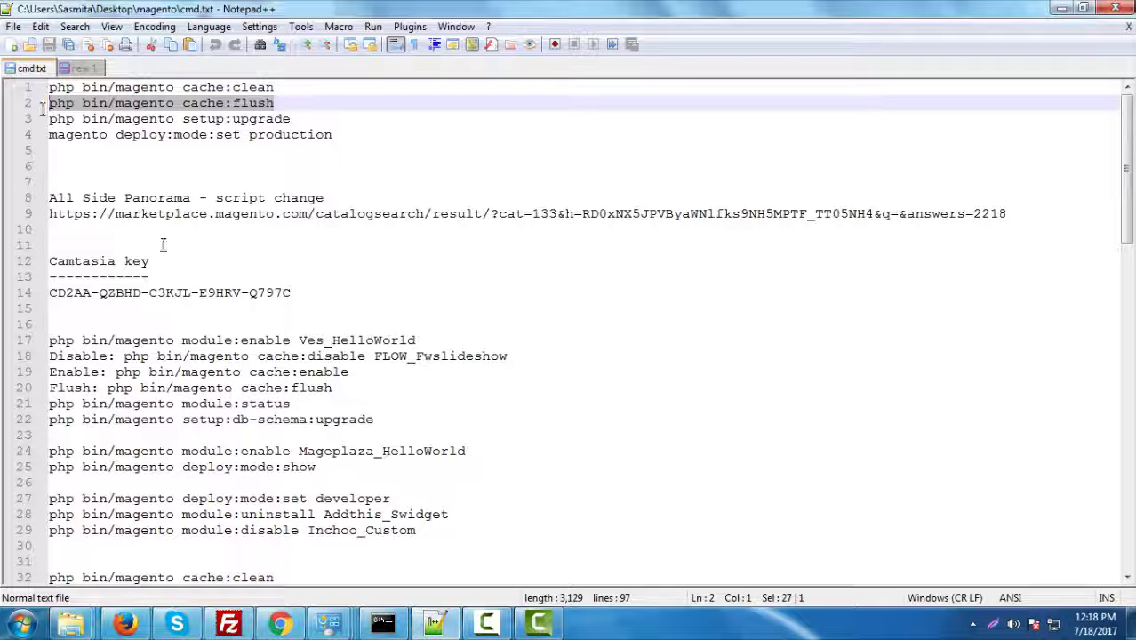
{"action": "left_click", "coordinate": [382, 622]}
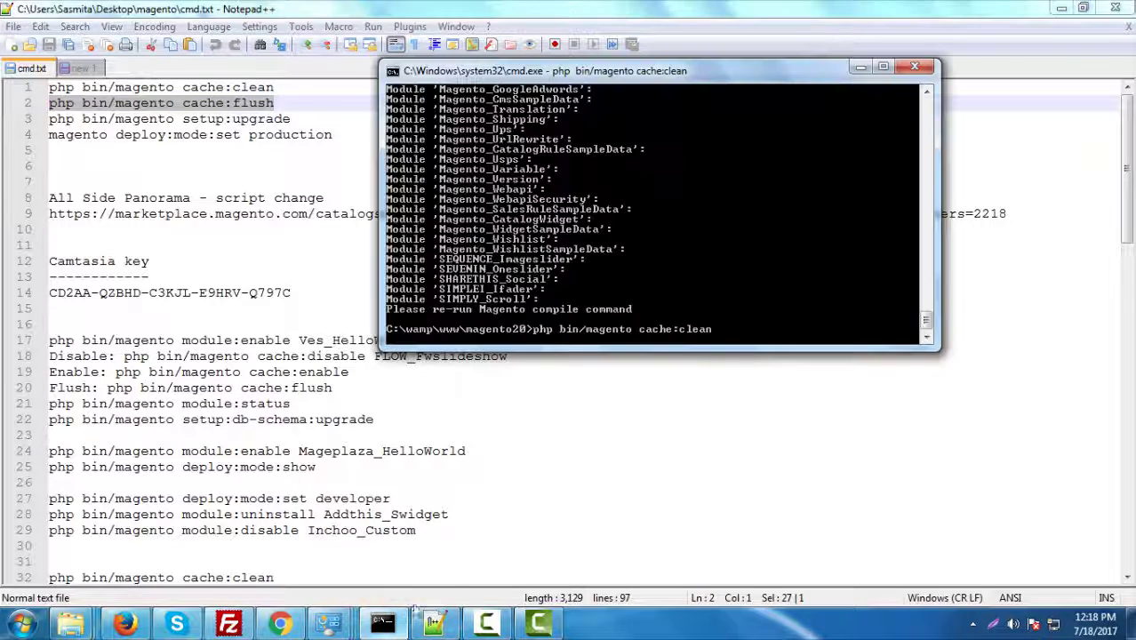
{"action": "right_click", "coordinate": [742, 308]}
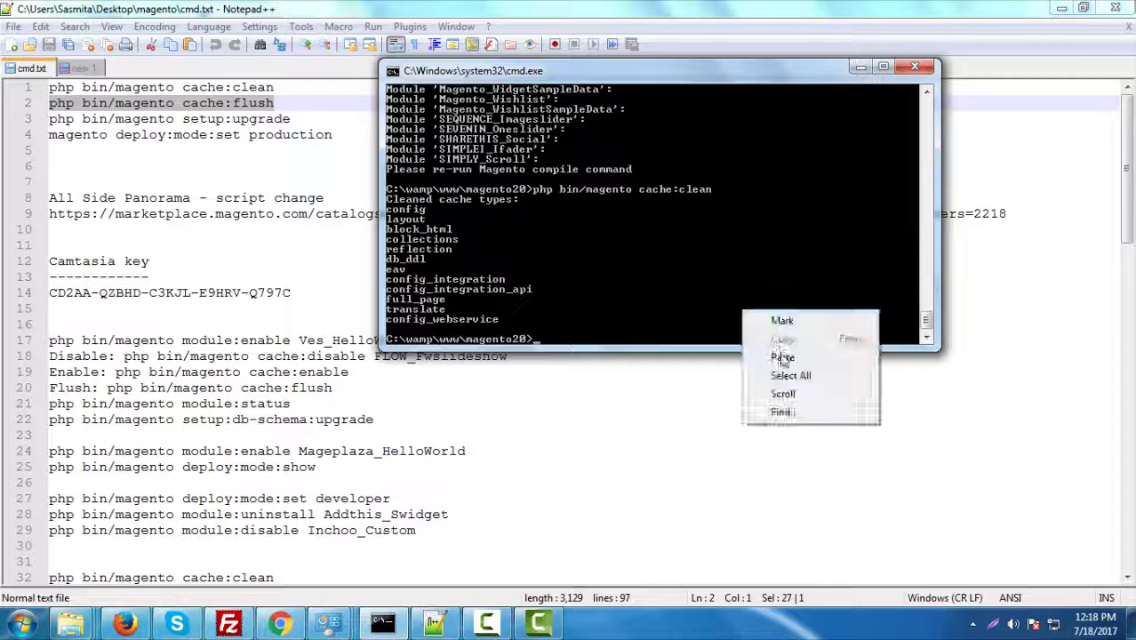
{"action": "left_click", "coordinate": [781, 356]}
{"action": "key", "text": "Return"}
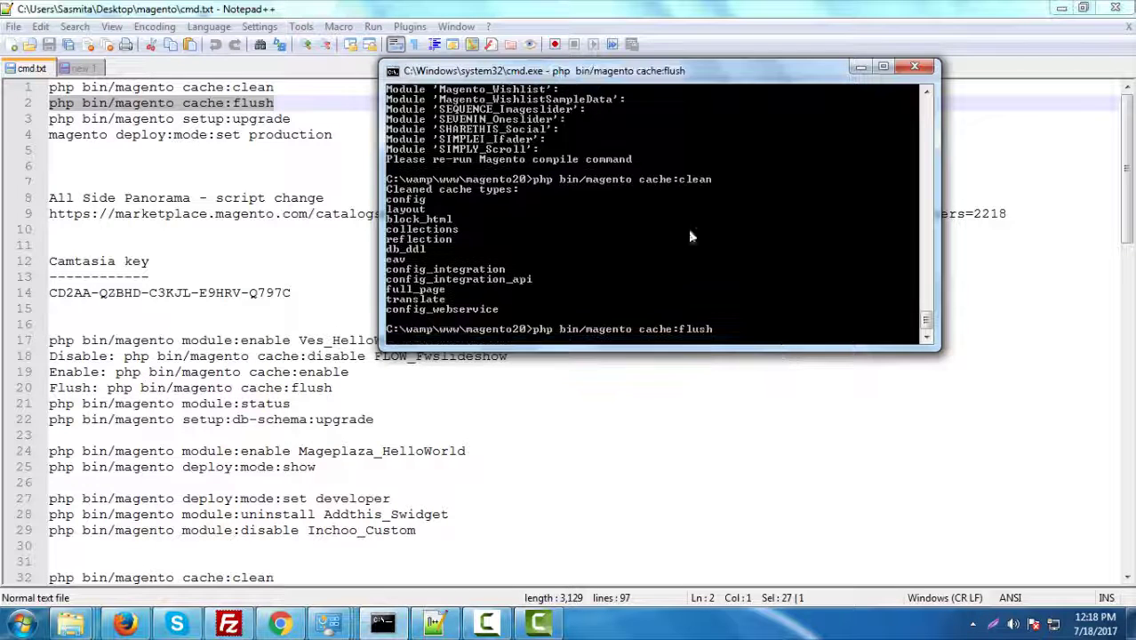
Copy php bin/magento setup:upgrade from cmd.txt in Notepad++ and run it in the Command Prompt
{"action": "left_click", "coordinate": [436, 623]}
{"action": "left_click_drag", "start_coordinate": [294, 118], "coordinate": [30, 124]}
{"action": "key", "text": "ctrl+c"}
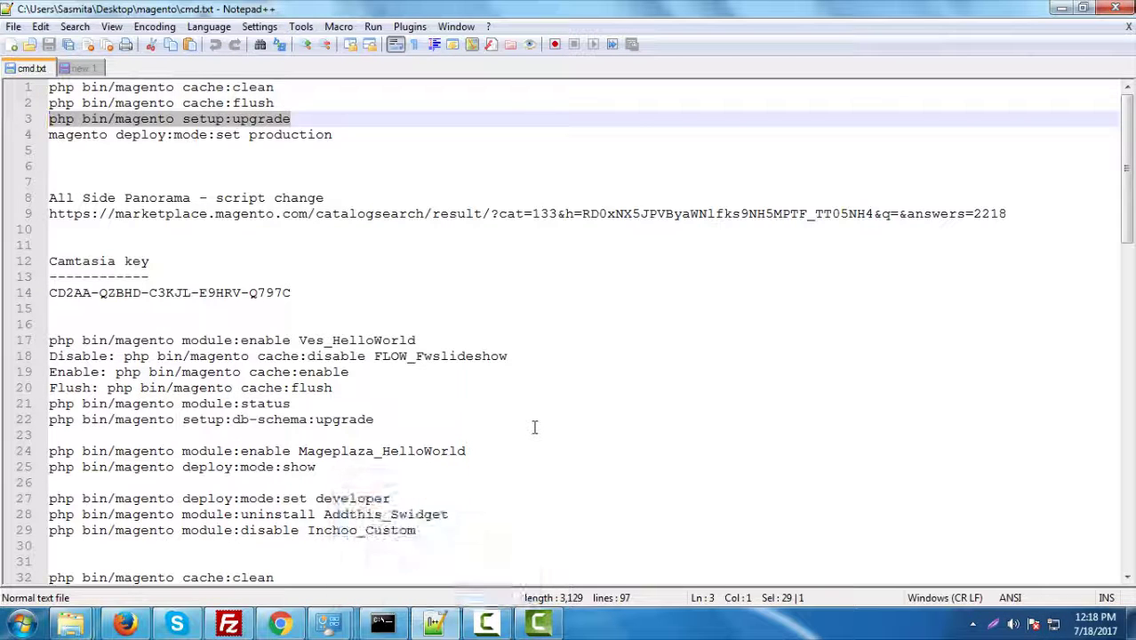
{"action": "left_click", "coordinate": [395, 626]}
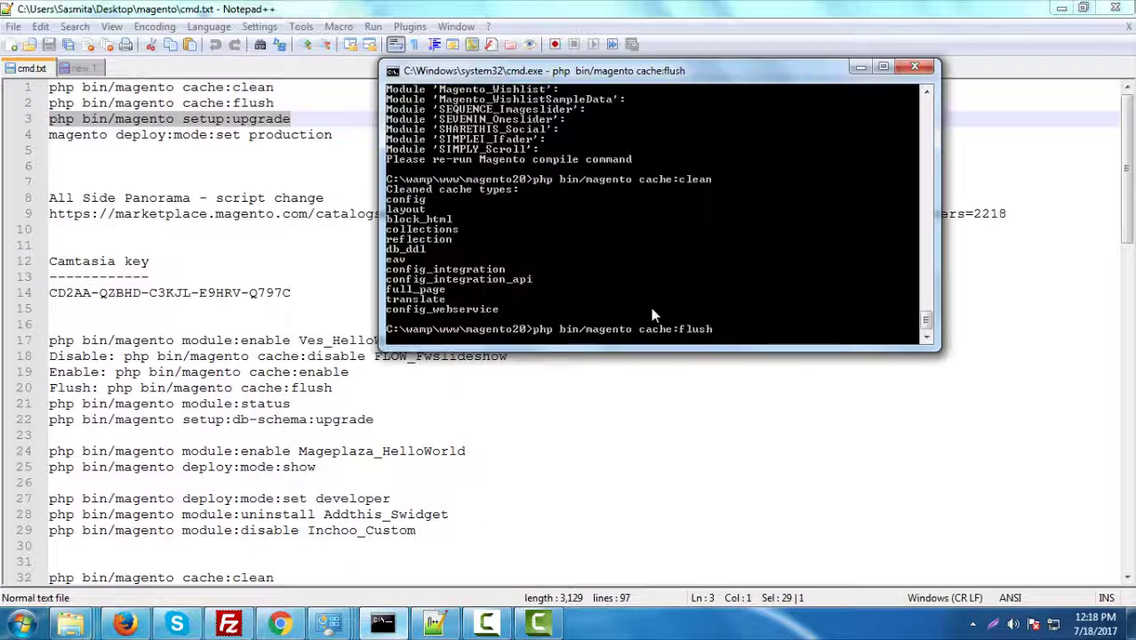
{"action": "left_click_drag", "start_coordinate": [803, 73], "coordinate": [544, 79]}
{"action": "right_click", "coordinate": [439, 326]}
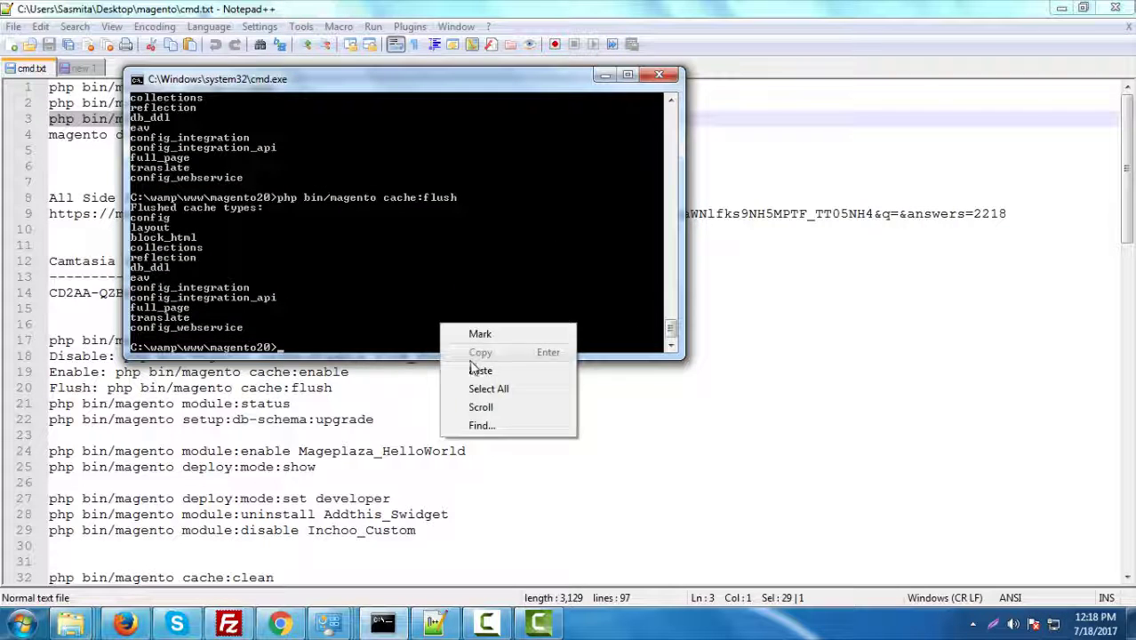
{"action": "left_click", "coordinate": [472, 369]}
{"action": "key", "text": "Return"}
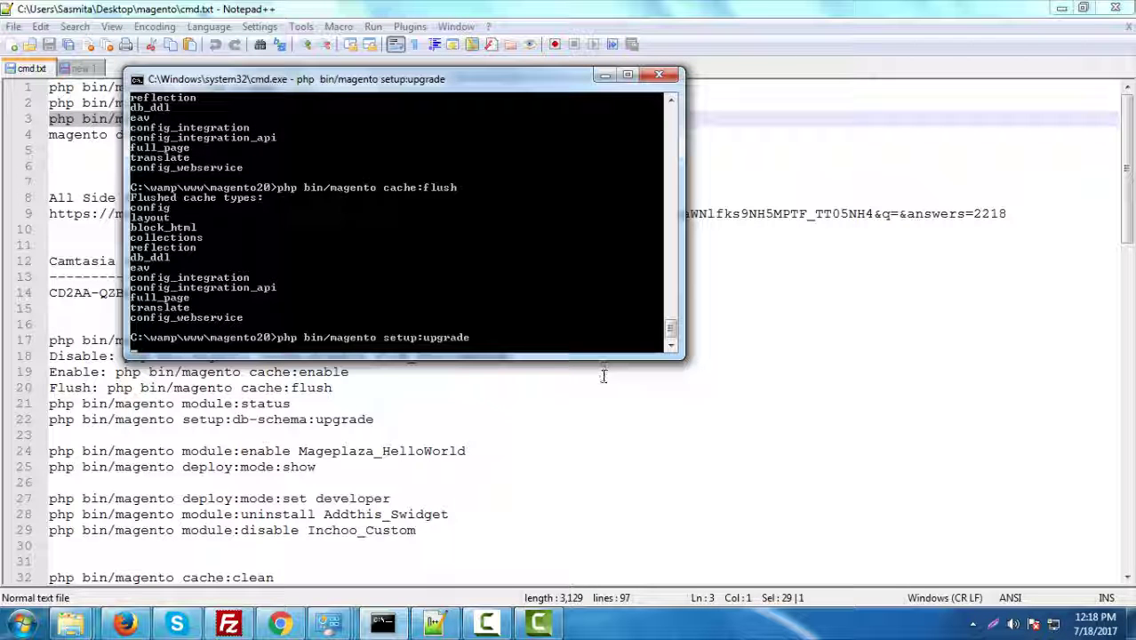
Glance at the Magento admin in Chrome, then check the setup:upgrade output in the Command Prompt for the Skitters module
{"action": "left_click", "coordinate": [279, 624]}
{"action": "left_click", "coordinate": [86, 16]}
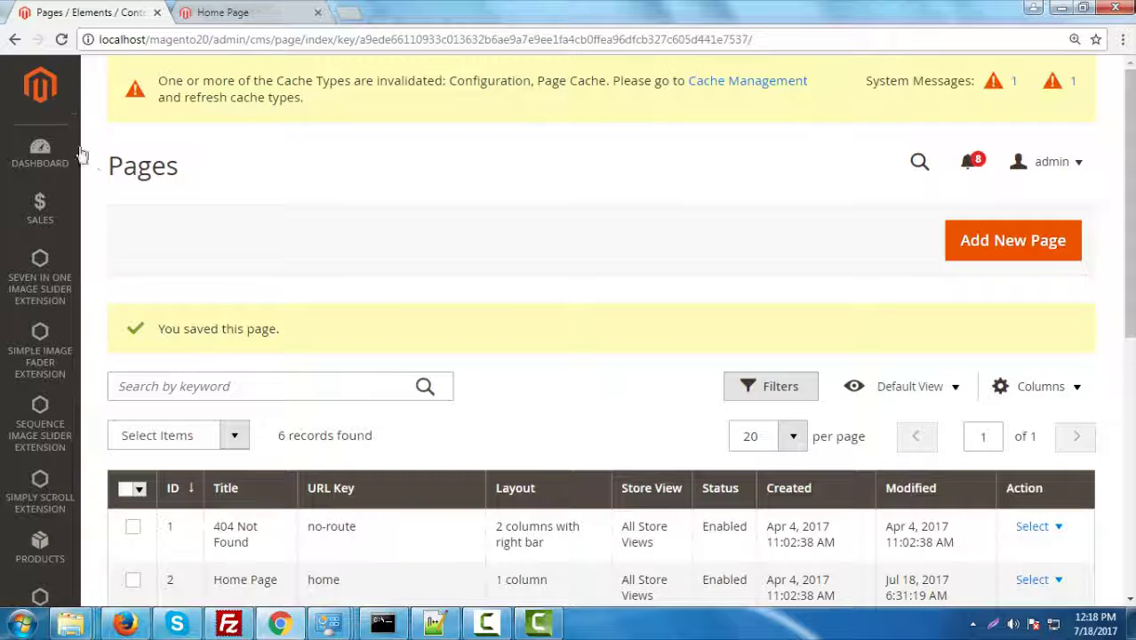
{"action": "left_click", "coordinate": [382, 623]}
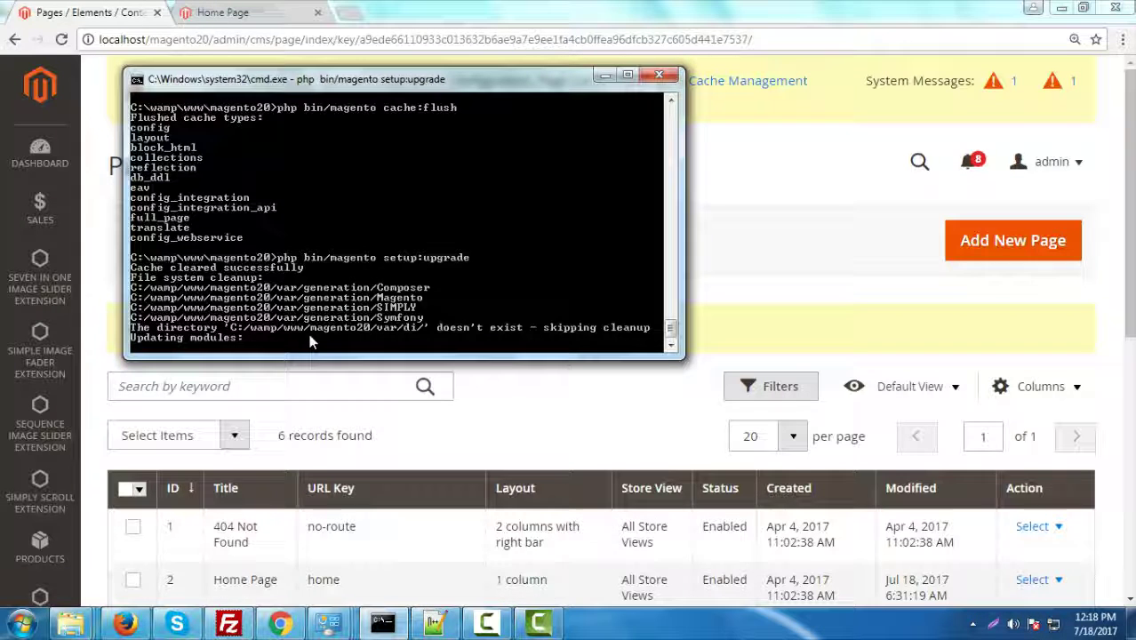
{"action": "scroll", "coordinate": [310, 346], "scroll_direction": "up", "scroll_amount": 1}
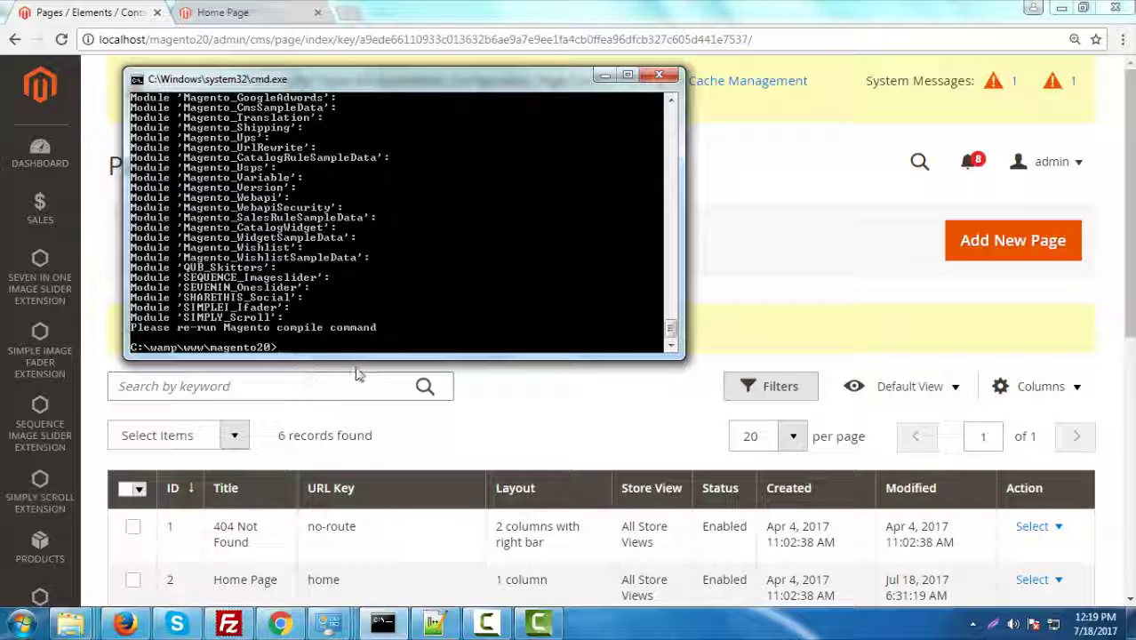
{"action": "scroll", "coordinate": [230, 202], "scroll_direction": "up", "scroll_amount": 1}
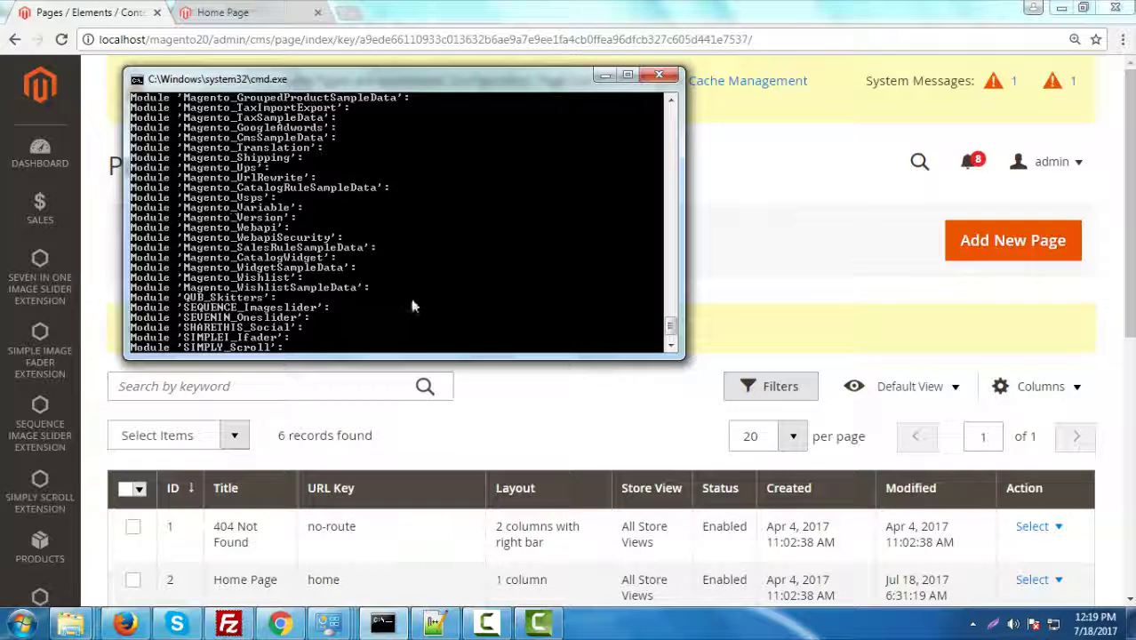
{"action": "scroll", "coordinate": [409, 307], "scroll_direction": "down", "scroll_amount": 1}
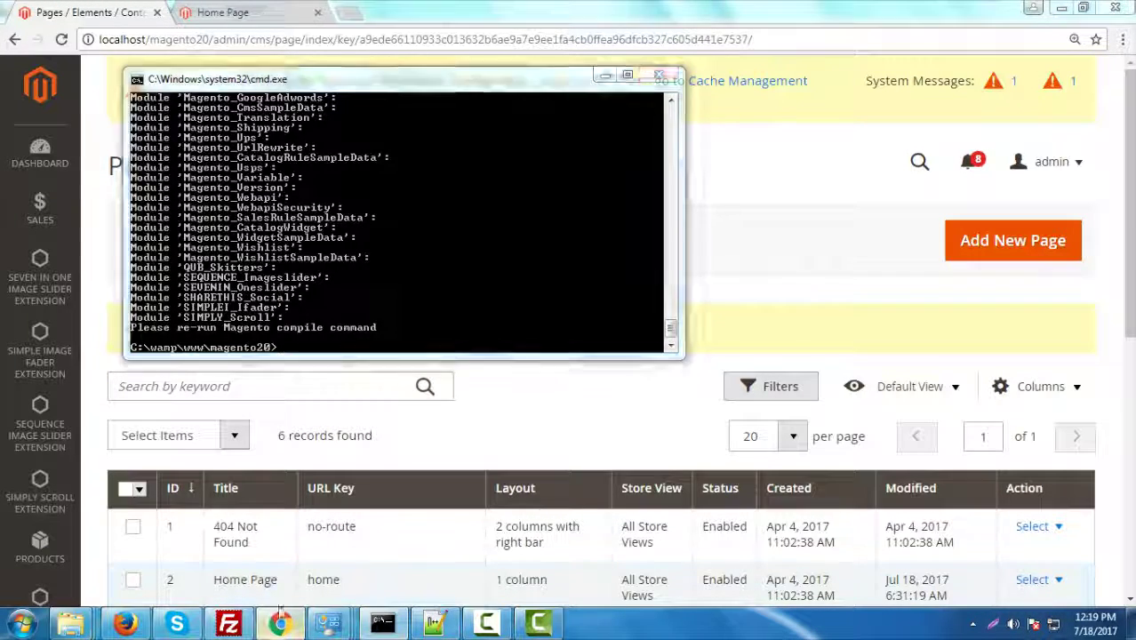
Reload the Magento admin in Chrome, sign in as admin with the account password, and dismiss the incoming message
{"action": "left_click", "coordinate": [280, 623]}
{"action": "left_click", "coordinate": [62, 40]}
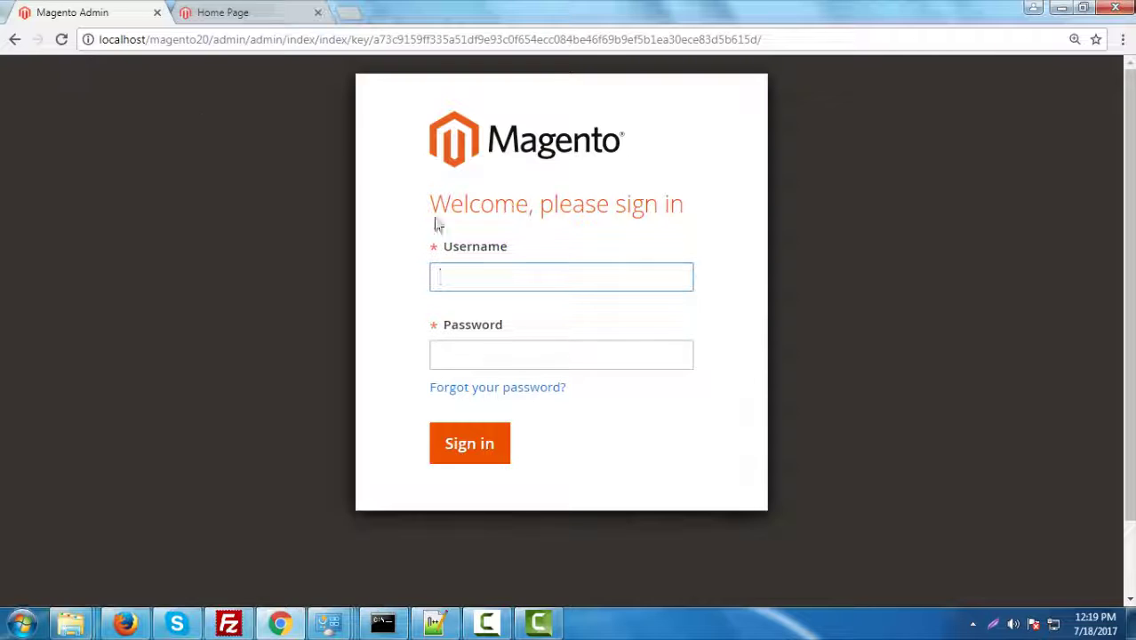
{"action": "type", "text": "dmin"}
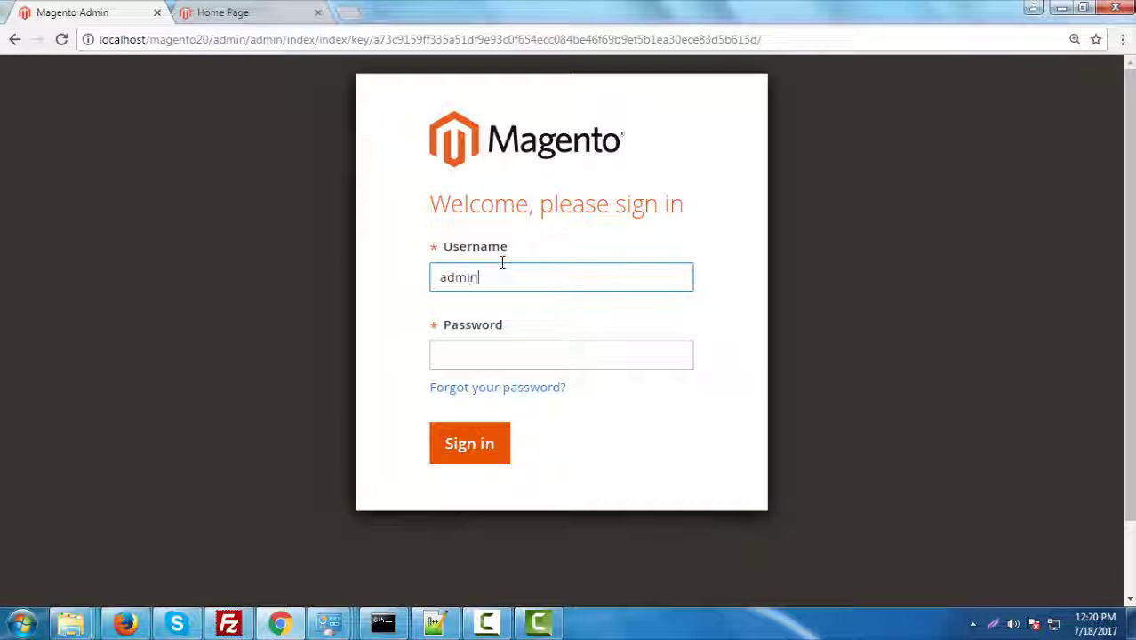
{"action": "key", "text": "Tab"}
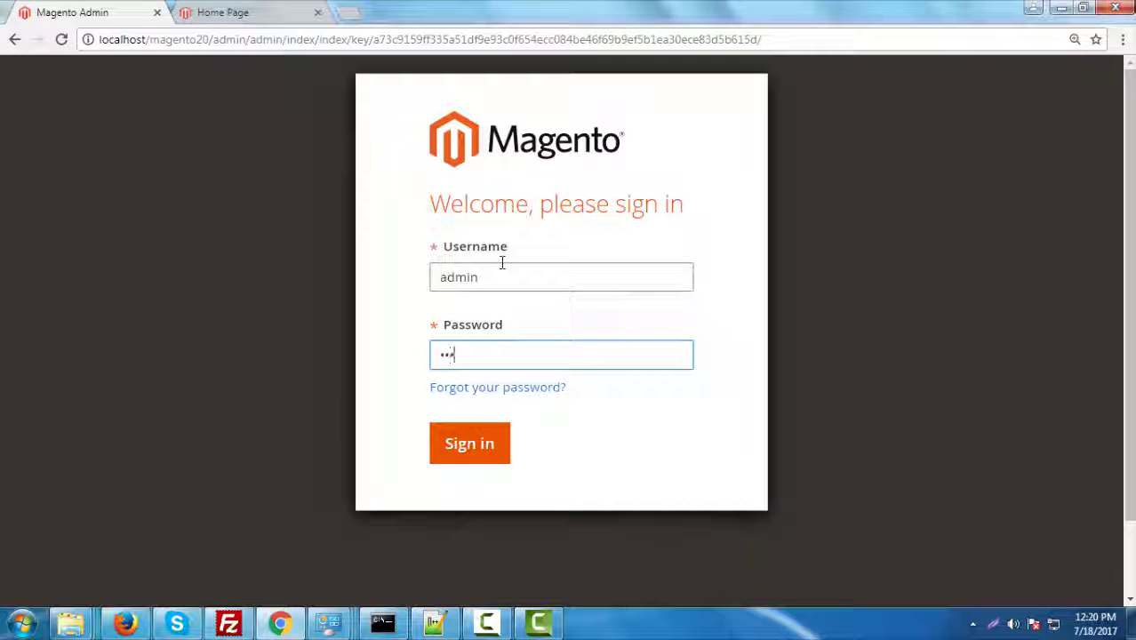
{"action": "key", "text": "Return"}
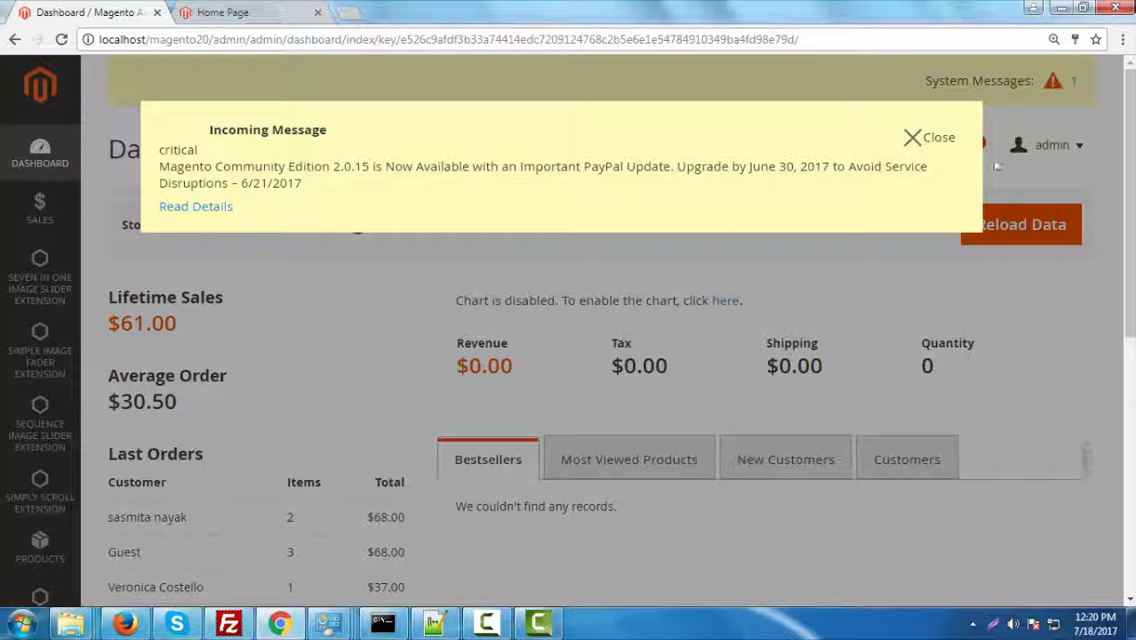
{"action": "left_click", "coordinate": [933, 139]}
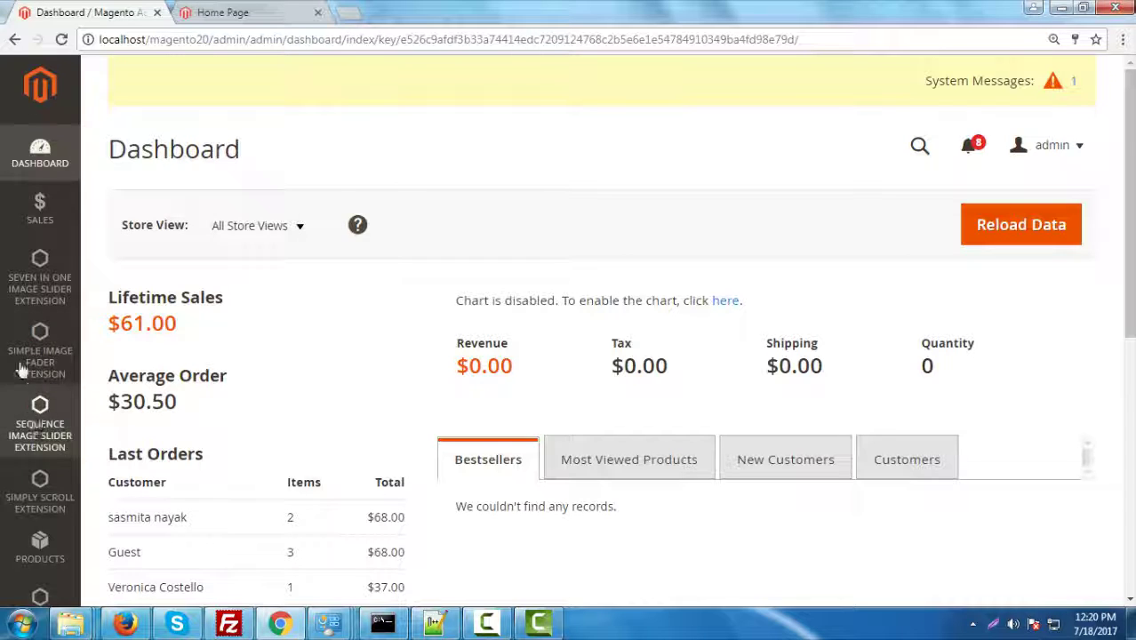
Open the Manage Skitters page of the QUB extensions
{"action": "scroll", "coordinate": [37, 542], "scroll_direction": "down", "scroll_amount": 1}
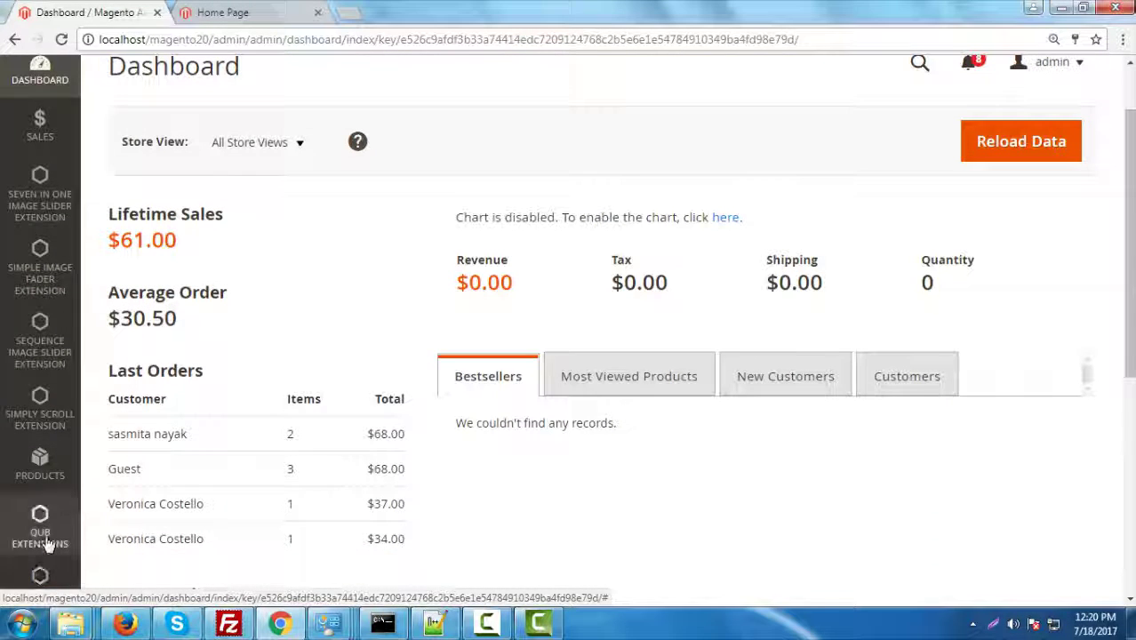
{"action": "left_click", "coordinate": [46, 544]}
{"action": "left_click", "coordinate": [158, 78]}
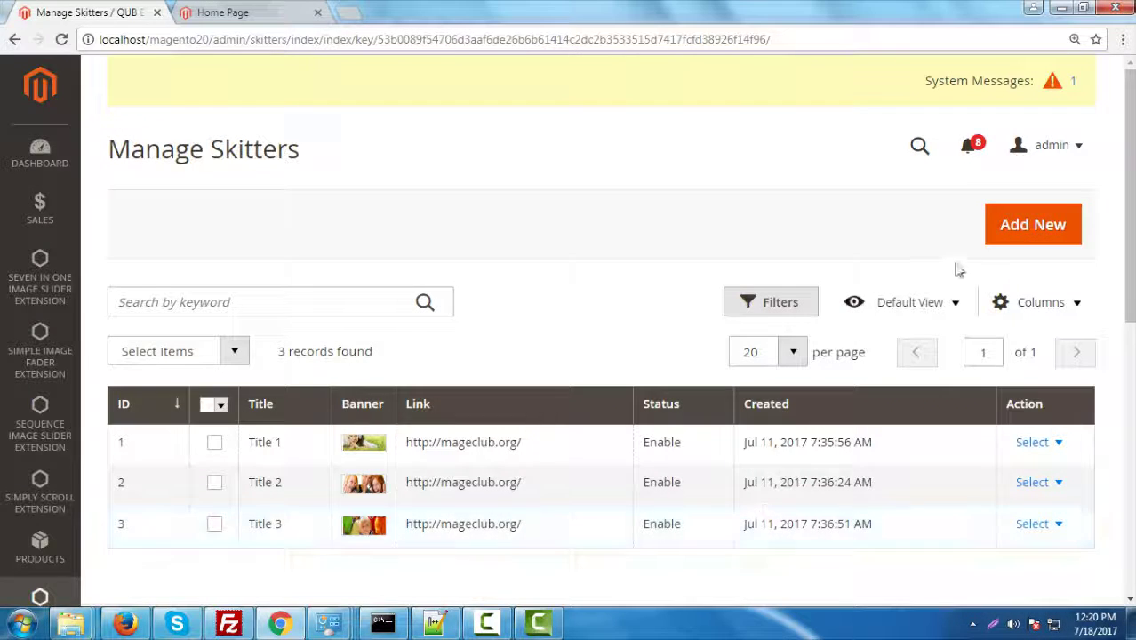
{"action": "left_click", "coordinate": [1030, 229]}
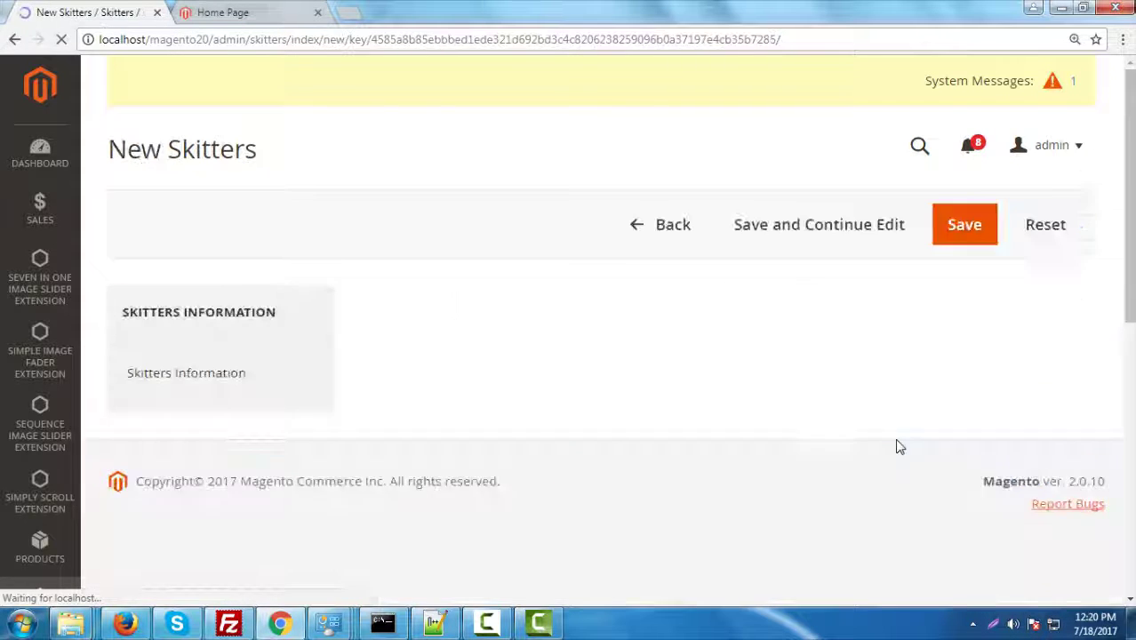
{"action": "left_click", "coordinate": [591, 388]}
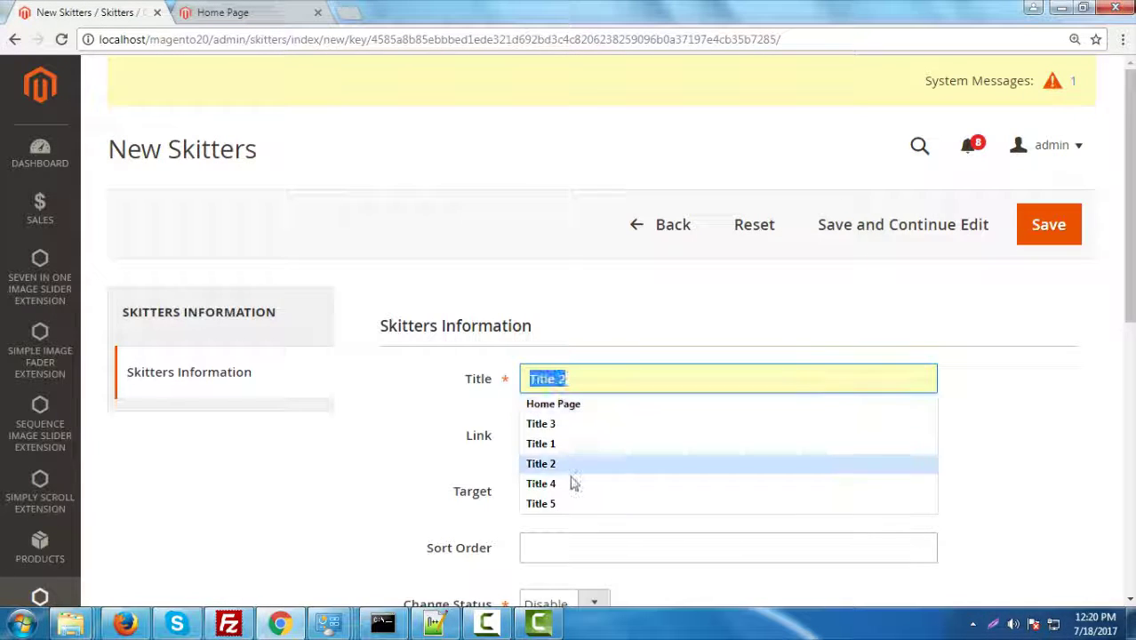
{"action": "left_click", "coordinate": [571, 481]}
{"action": "left_click", "coordinate": [566, 439]}
{"action": "left_click", "coordinate": [566, 462]}
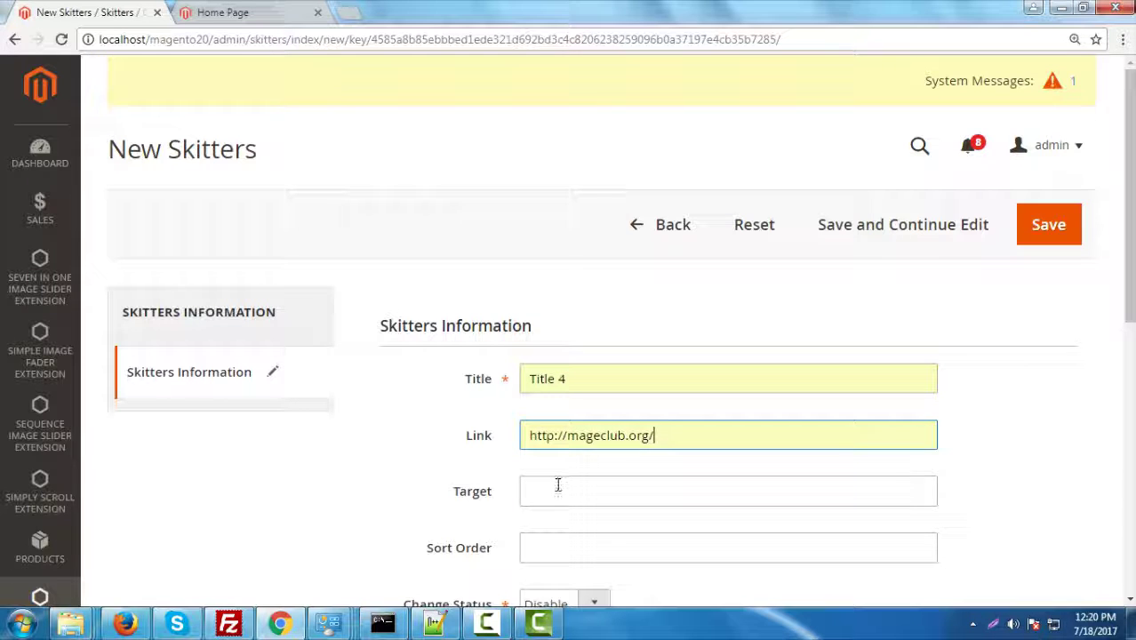
Set the Title 4 item's target to _blank, its sort order to 4 and its status to Enable
{"action": "left_click", "coordinate": [558, 485]}
{"action": "left_click", "coordinate": [556, 517]}
{"action": "left_click", "coordinate": [545, 551]}
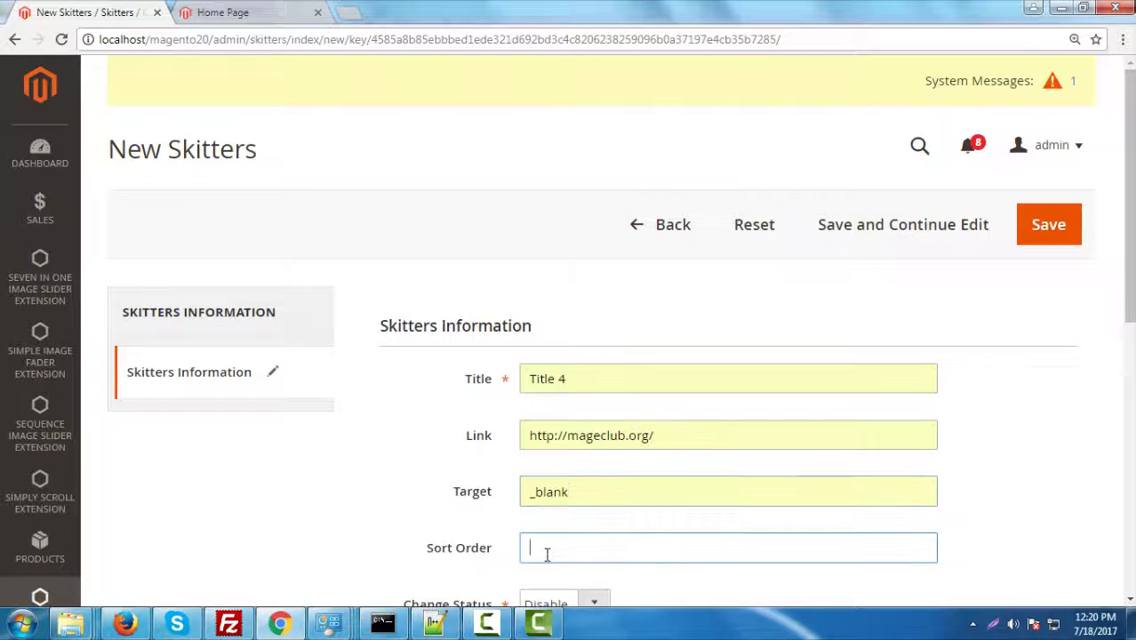
{"action": "type", "text": "4"}
{"action": "scroll", "coordinate": [547, 556], "scroll_direction": "down", "scroll_amount": 1}
{"action": "scroll", "coordinate": [547, 558], "scroll_direction": "down", "scroll_amount": 2}
{"action": "left_click", "coordinate": [574, 274]}
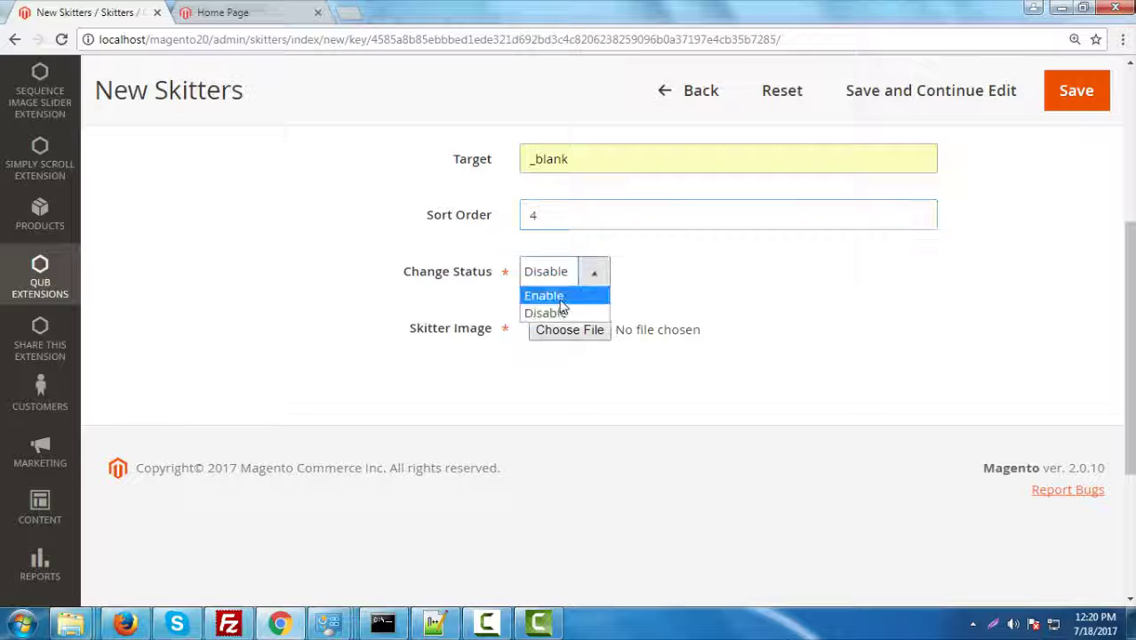
{"action": "left_click", "coordinate": [560, 296]}
Choose 004.jpg from the Big folder as the Skitter image for Title 4 and save the item
{"action": "left_click", "coordinate": [560, 334]}
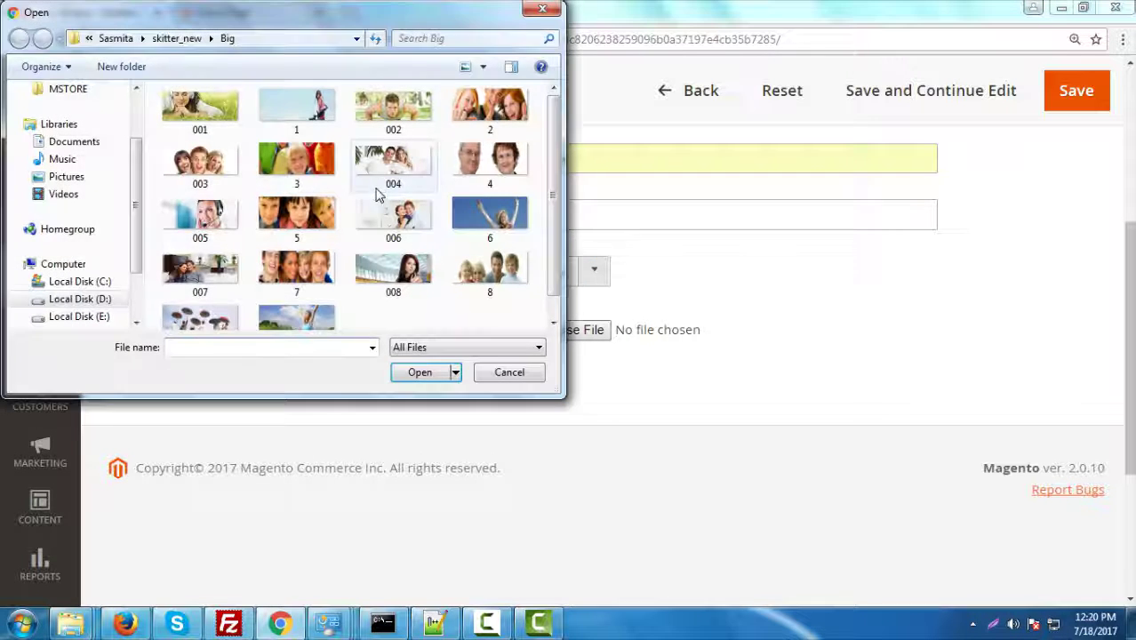
{"action": "double_click", "coordinate": [391, 167]}
{"action": "left_click", "coordinate": [1076, 91]}
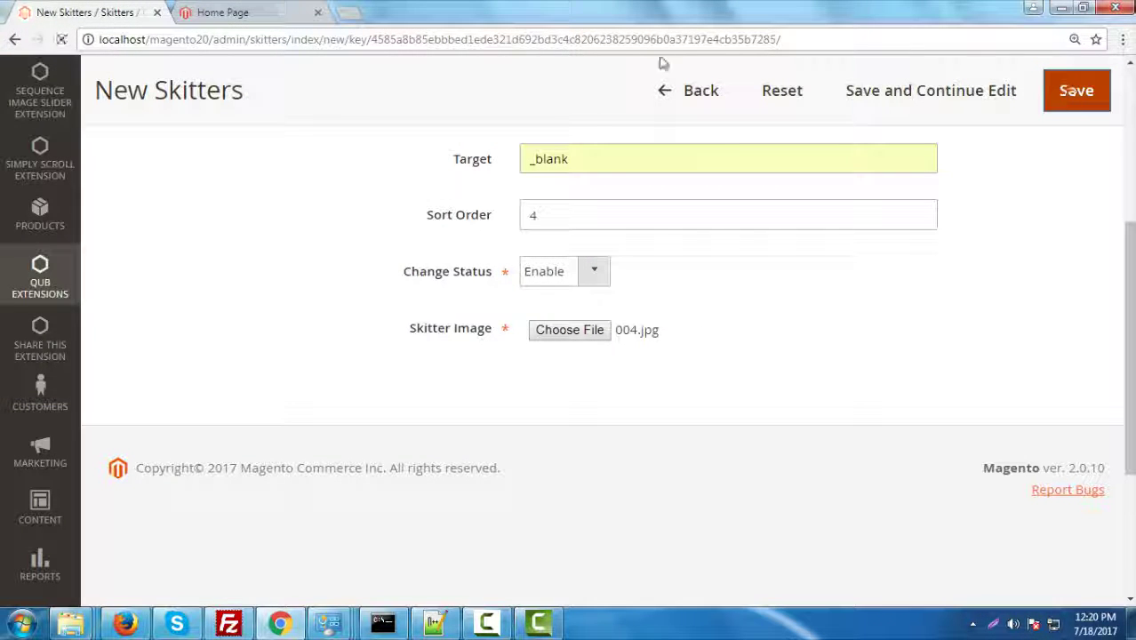
{"action": "scroll", "coordinate": [894, 410], "scroll_direction": "up", "scroll_amount": 2}
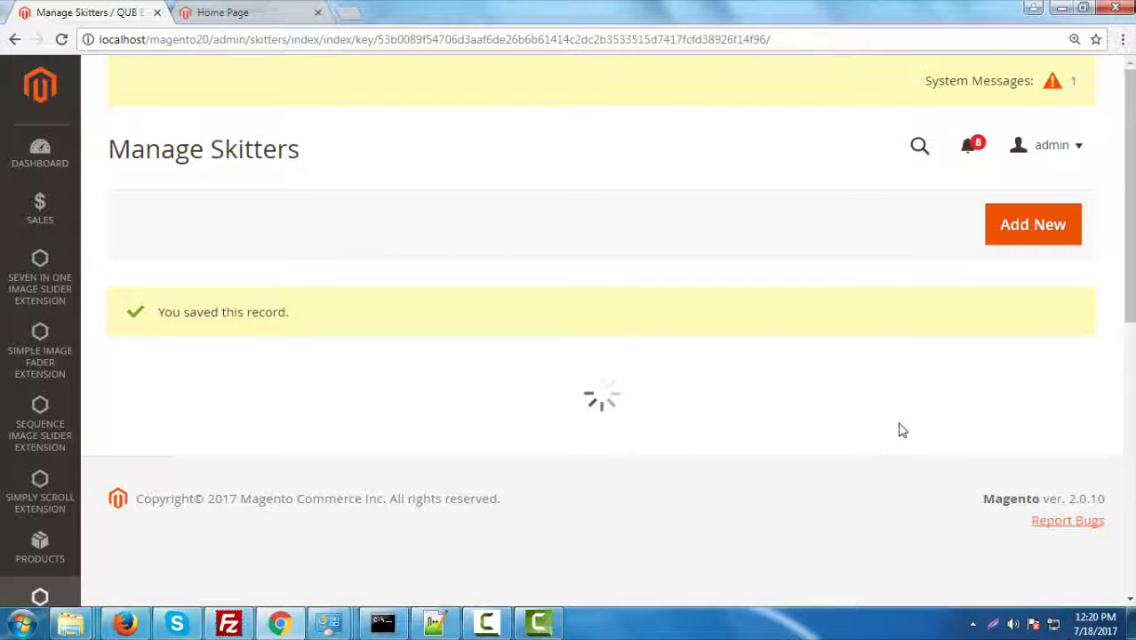
{"action": "left_click", "coordinate": [1028, 230]}
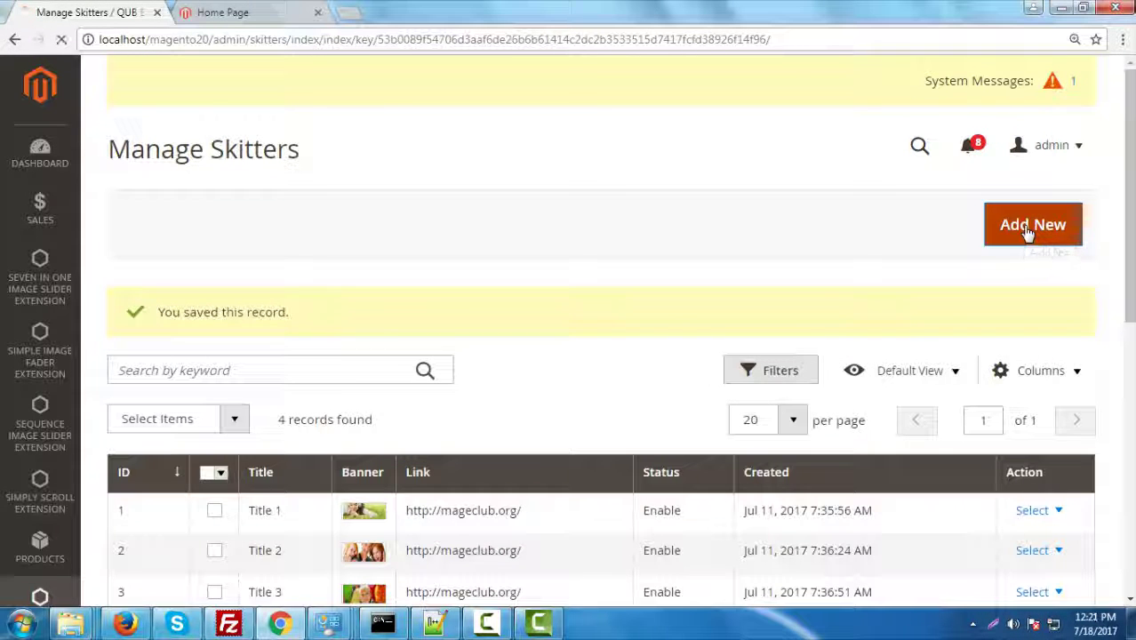
{"action": "scroll", "coordinate": [867, 367], "scroll_direction": "down", "scroll_amount": 3}
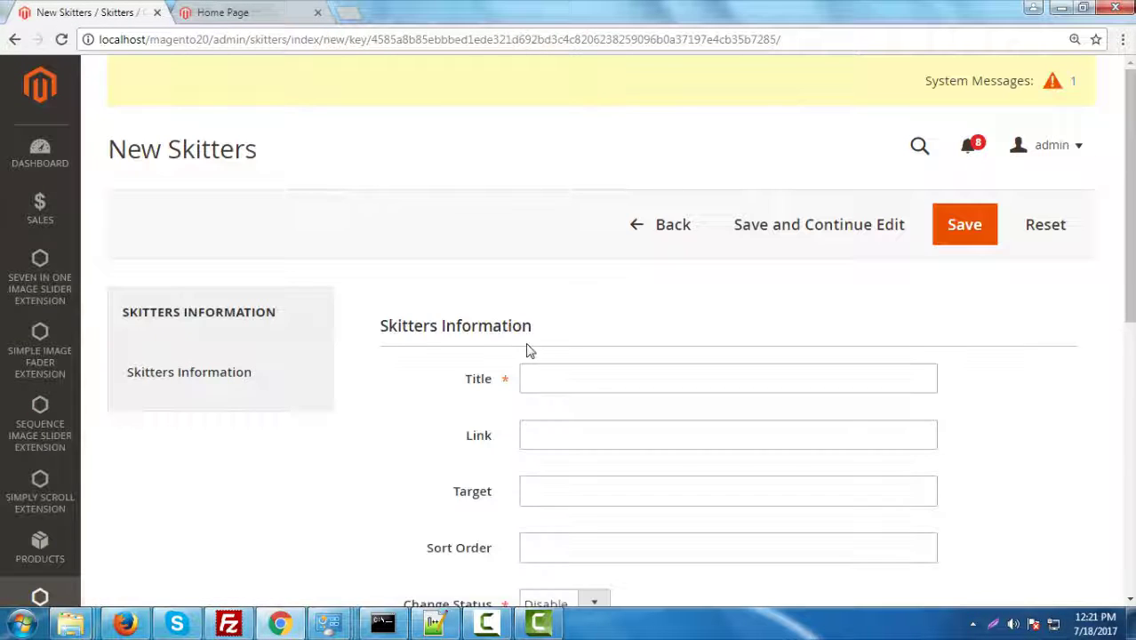
{"action": "left_click", "coordinate": [553, 377]}
{"action": "left_click", "coordinate": [553, 503]}
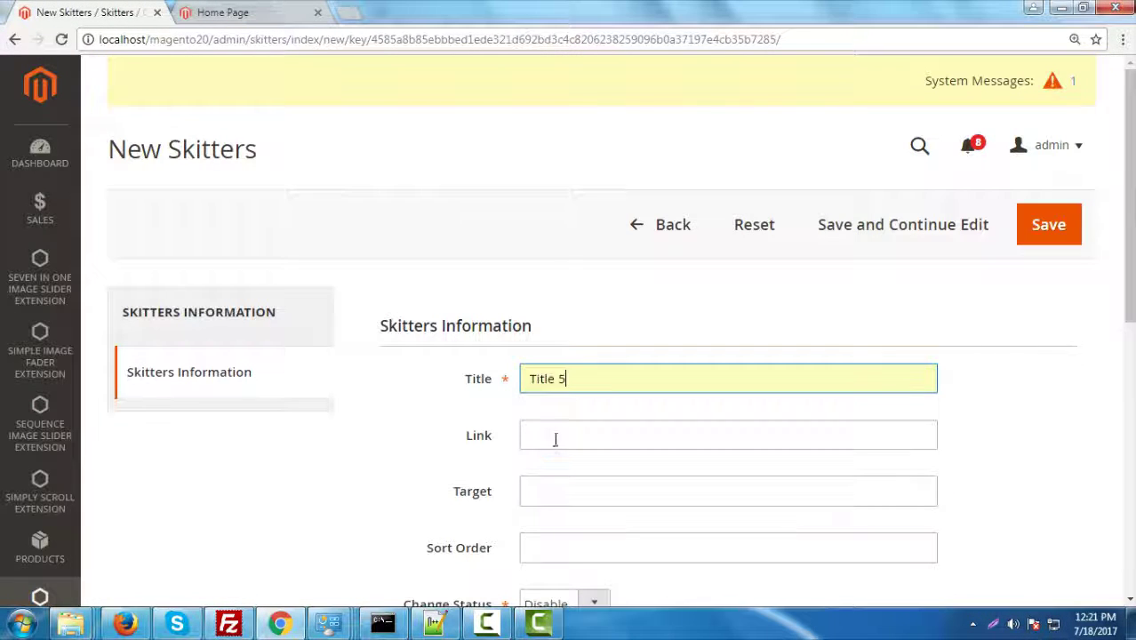
{"action": "left_click", "coordinate": [556, 435]}
{"action": "left_click", "coordinate": [549, 461]}
Set the Title 5 item's target to _blank, its sort order to 5 and its status to Enable
{"action": "left_click", "coordinate": [541, 492]}
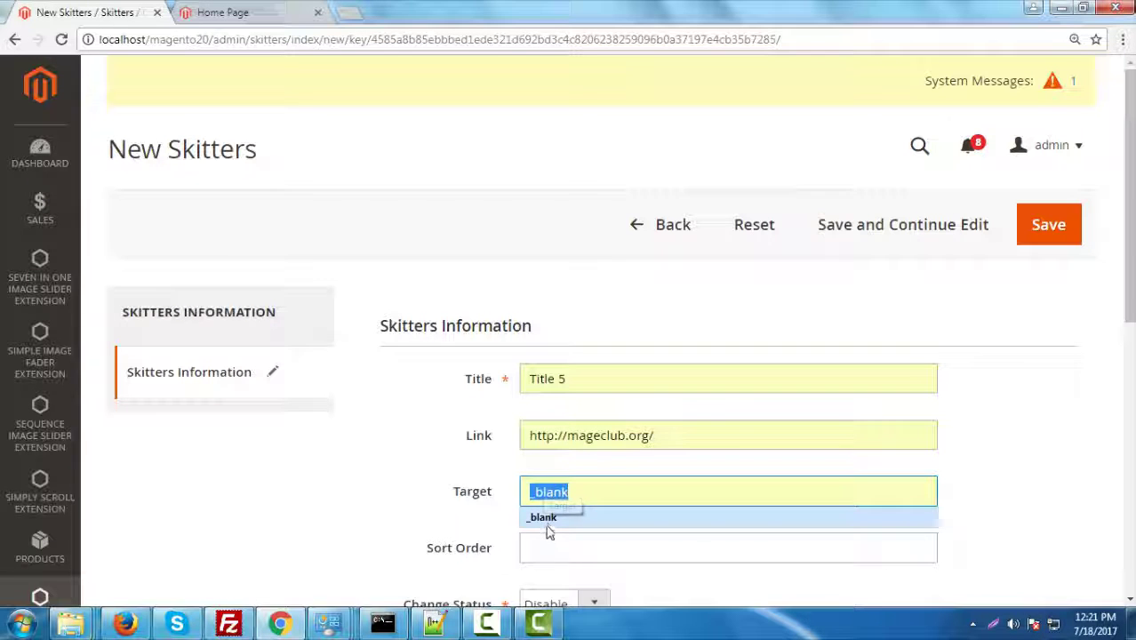
{"action": "left_click", "coordinate": [546, 517]}
{"action": "left_click", "coordinate": [546, 537]}
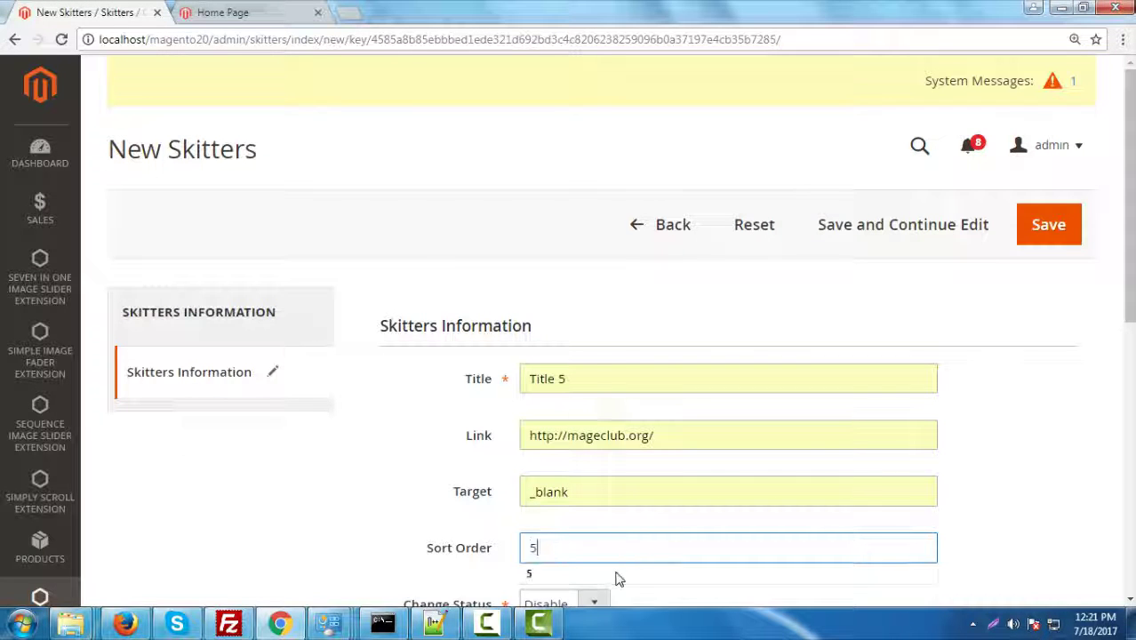
{"action": "left_click", "coordinate": [444, 500]}
{"action": "scroll", "coordinate": [480, 471], "scroll_direction": "down", "scroll_amount": 3}
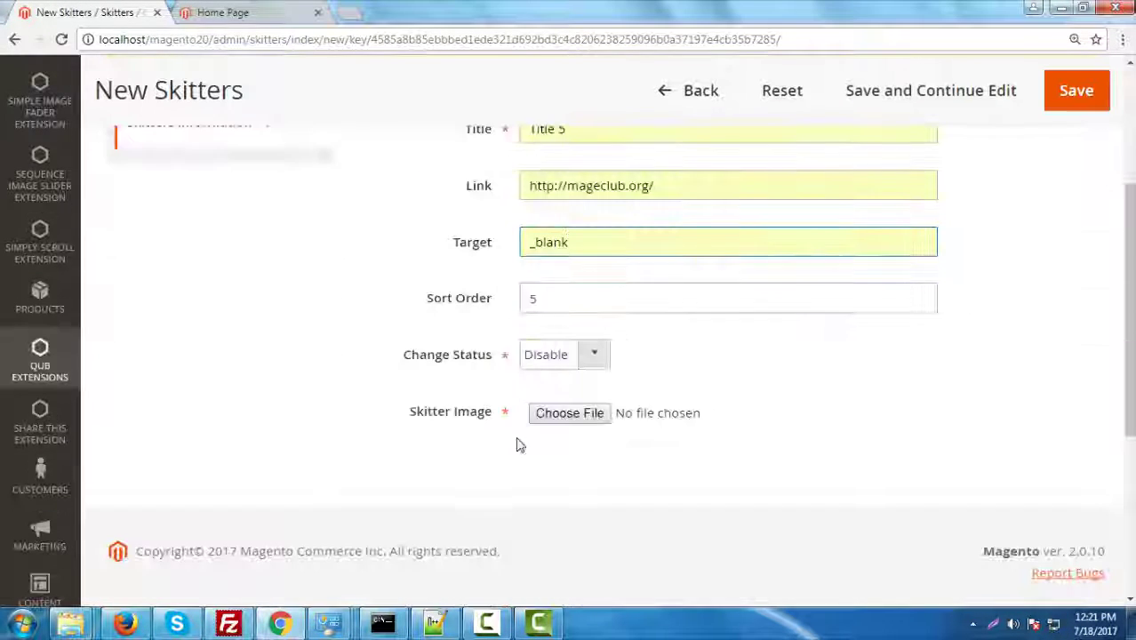
{"action": "left_click", "coordinate": [569, 382]}
Choose image 006 from the Big folder as the Skitter image for Title 5 and save the item
{"action": "left_click", "coordinate": [569, 414]}
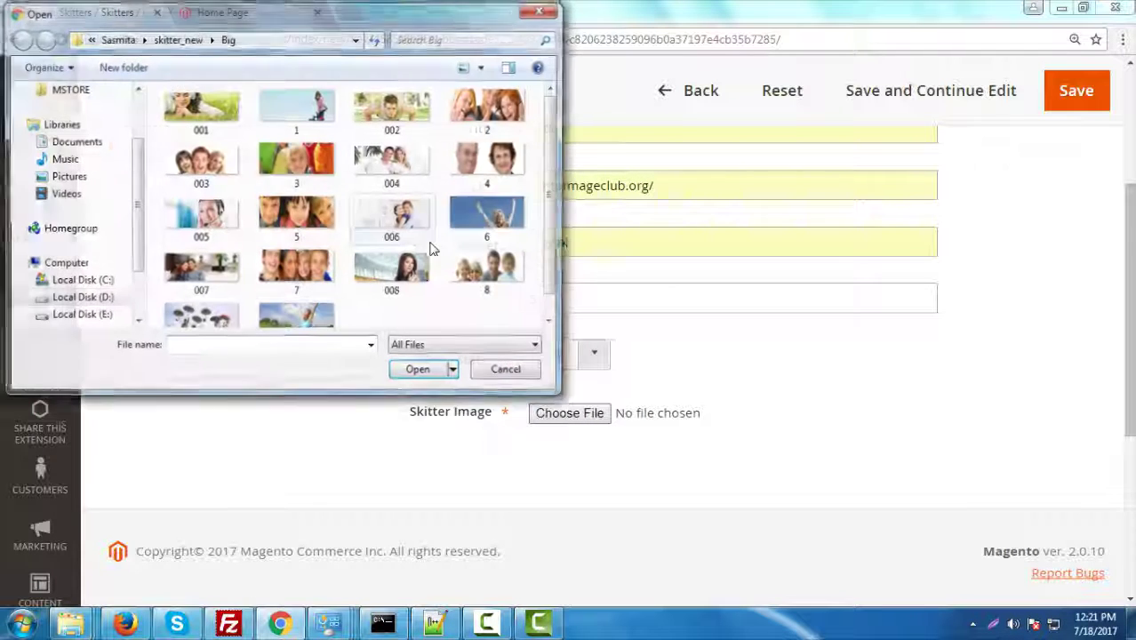
{"action": "double_click", "coordinate": [393, 226]}
{"action": "left_click", "coordinate": [1080, 93]}
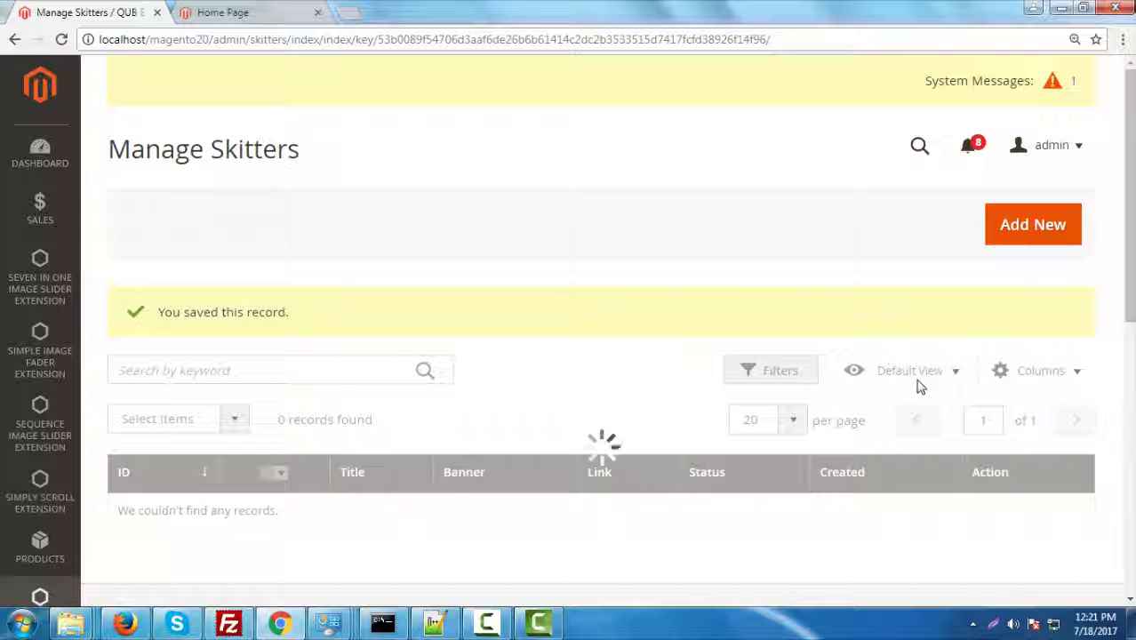
{"action": "scroll", "coordinate": [921, 387], "scroll_direction": "down", "scroll_amount": 2}
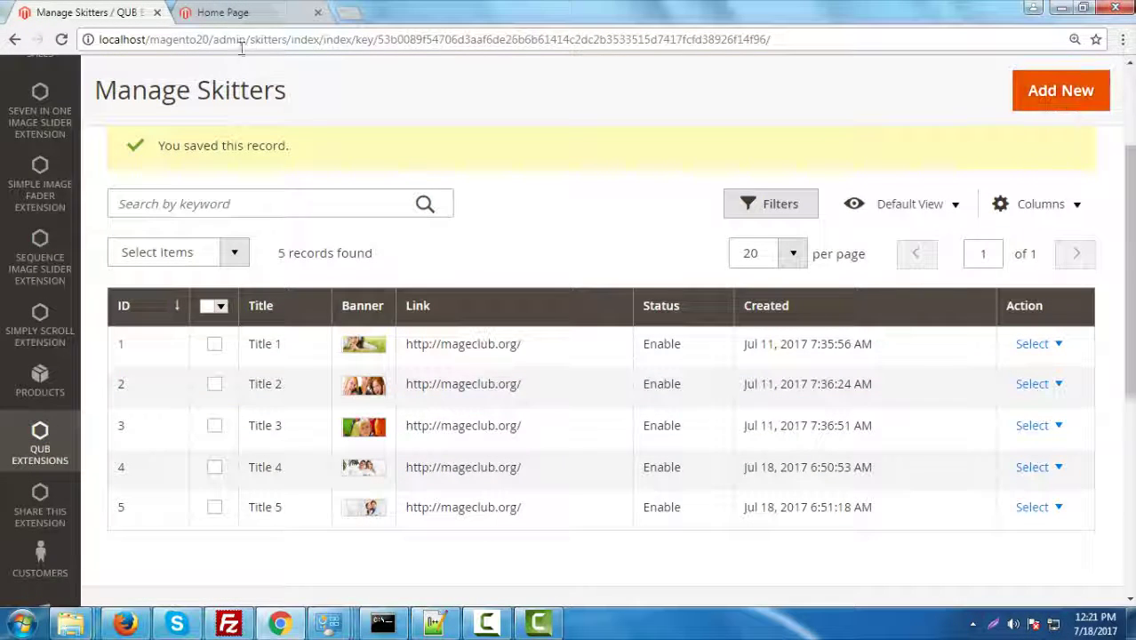
Open the Configure Skitter settings of the QUB extensions and go through the Animation Settings
{"action": "left_click", "coordinate": [40, 449]}
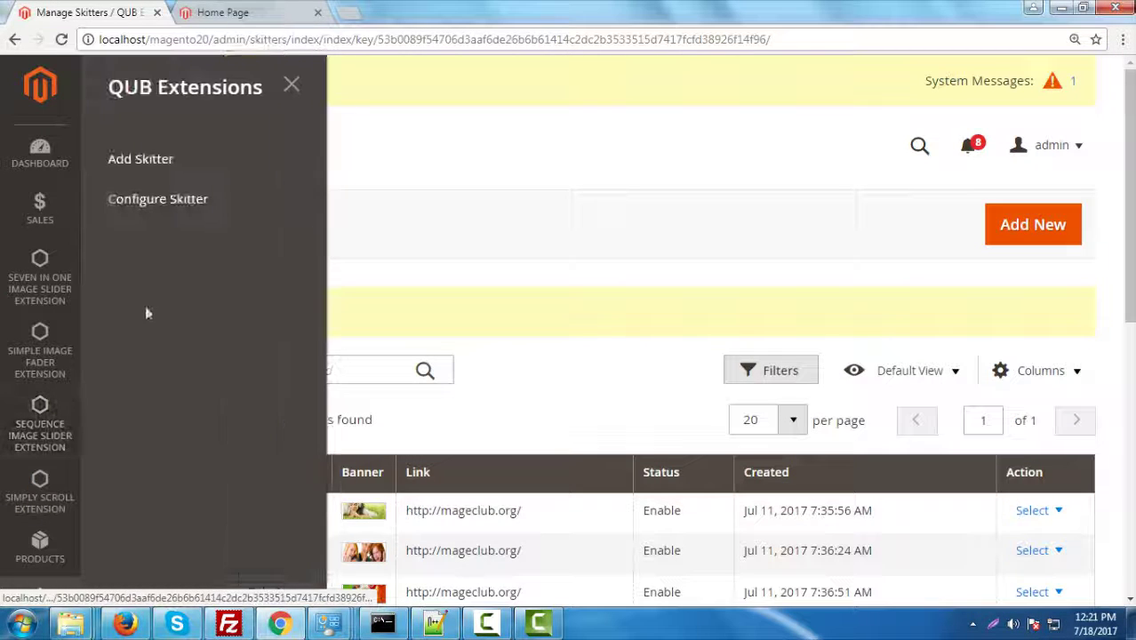
{"action": "left_click", "coordinate": [150, 183]}
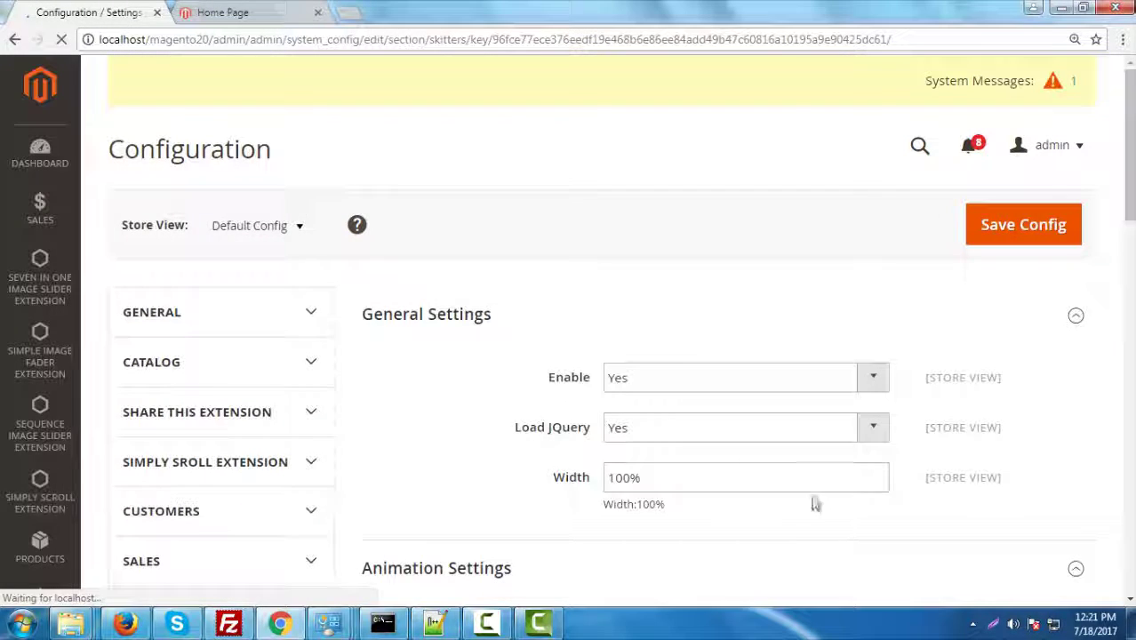
{"action": "scroll", "coordinate": [641, 480], "scroll_direction": "down", "scroll_amount": 2}
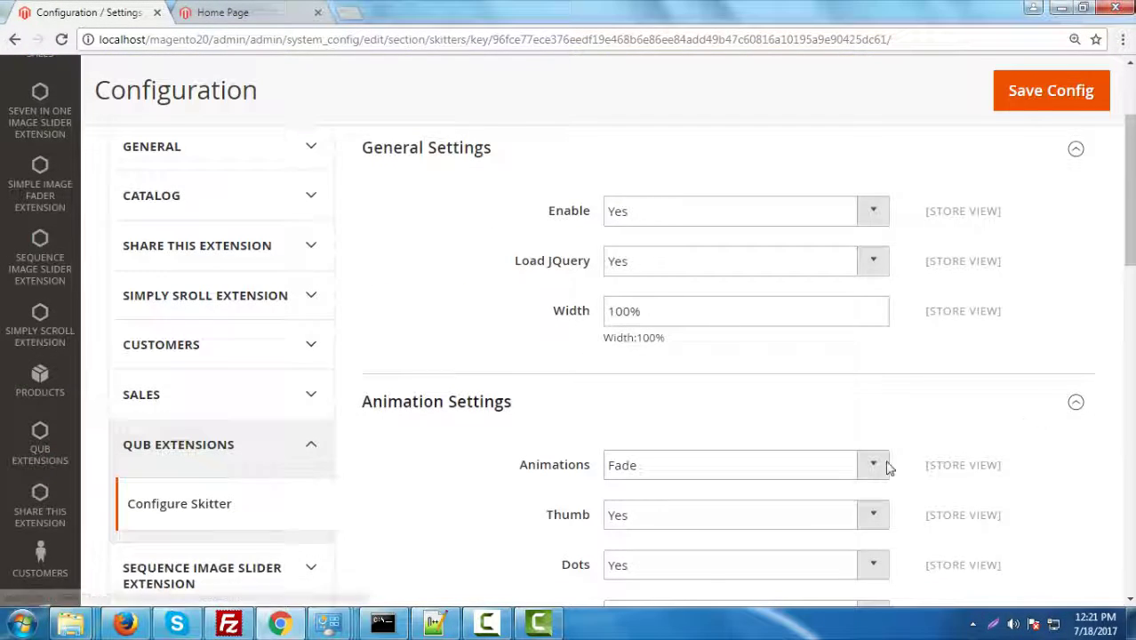
{"action": "scroll", "coordinate": [672, 513], "scroll_direction": "down", "scroll_amount": 3}
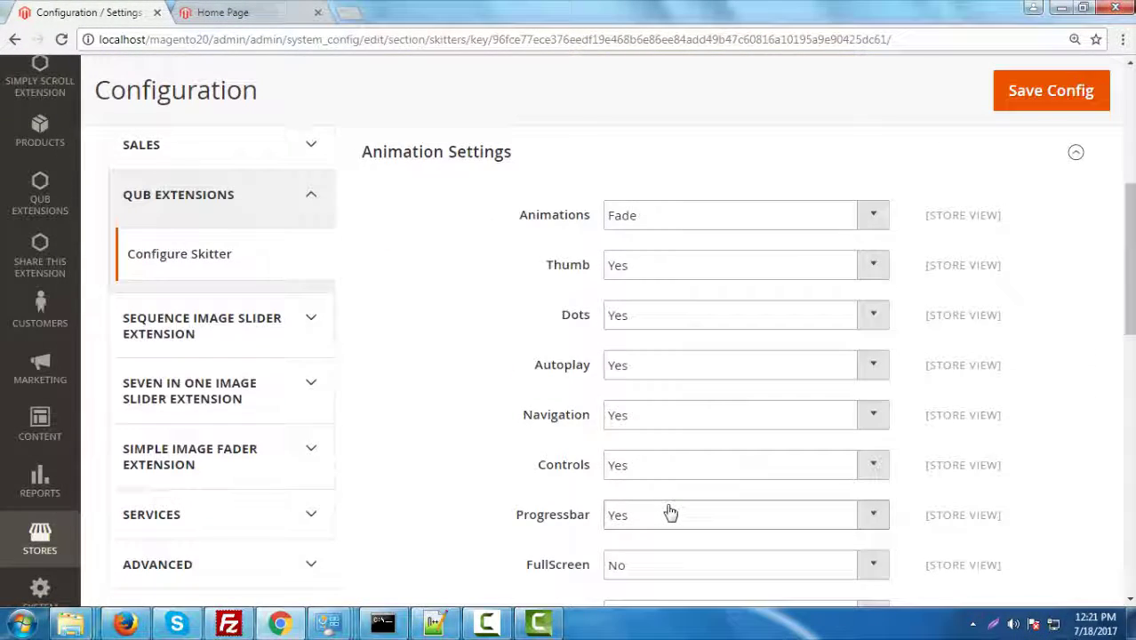
{"action": "scroll", "coordinate": [669, 516], "scroll_direction": "down", "scroll_amount": 2}
Keep FullScreen at No and set Numbers to Yes in the Animation Settings
{"action": "left_click", "coordinate": [635, 401]}
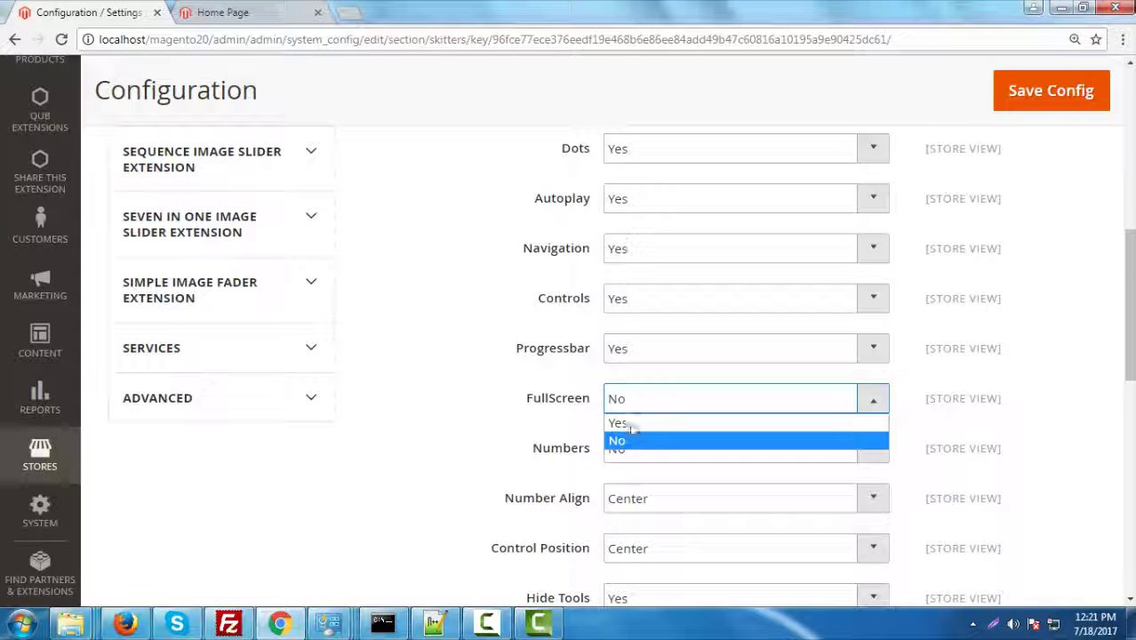
{"action": "left_click", "coordinate": [548, 450]}
{"action": "left_click", "coordinate": [547, 448]}
{"action": "left_click", "coordinate": [670, 466]}
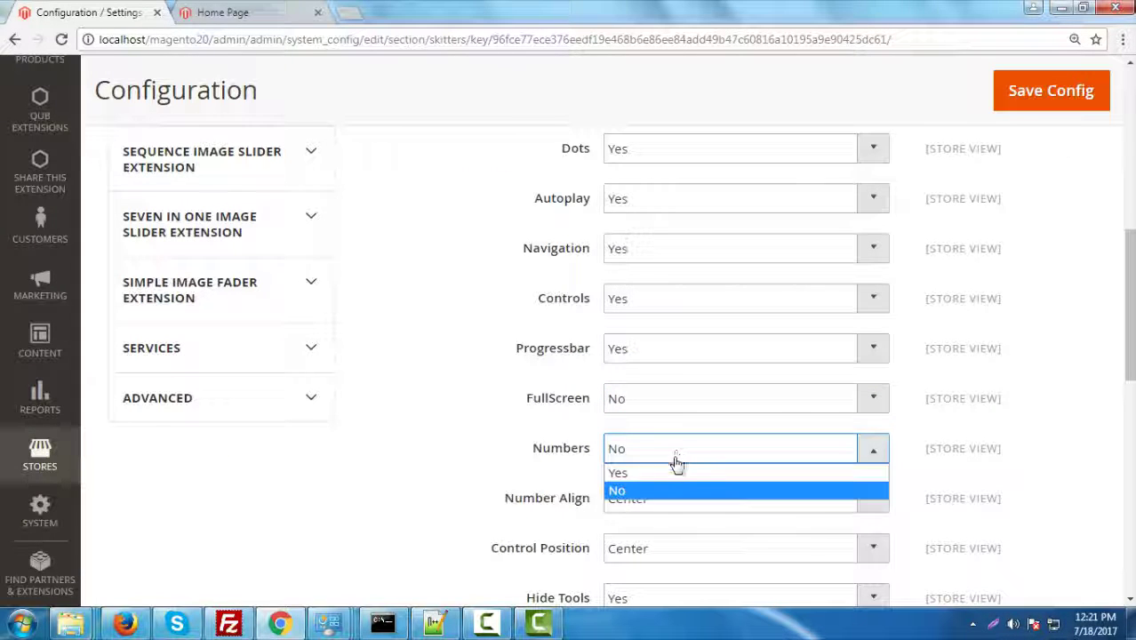
{"action": "left_click", "coordinate": [668, 471]}
{"action": "scroll", "coordinate": [675, 538], "scroll_direction": "down", "scroll_amount": 2}
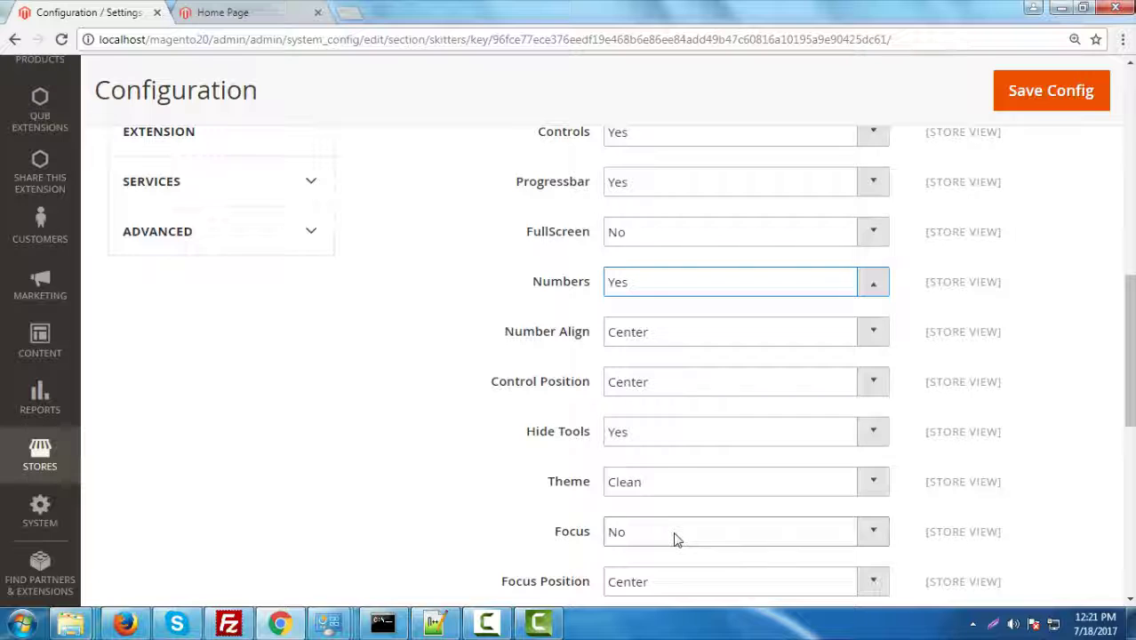
Leave Focus at No, review the remaining options through Label Settings, and save the Skitter configuration
{"action": "left_click", "coordinate": [676, 538]}
{"action": "left_click", "coordinate": [1042, 484]}
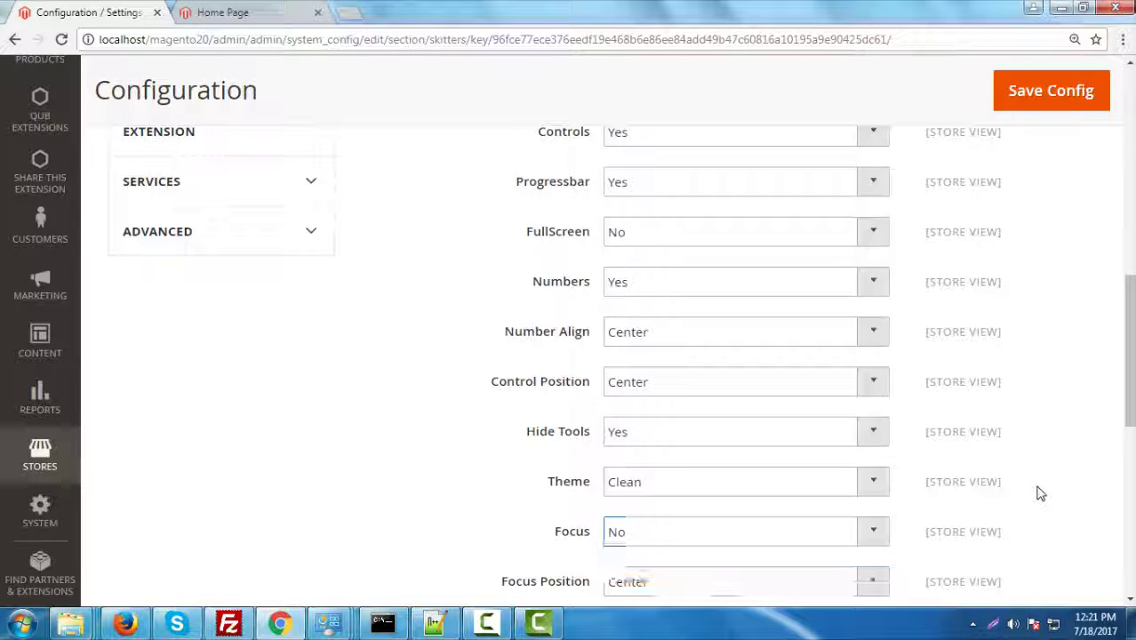
{"action": "scroll", "coordinate": [1032, 503], "scroll_direction": "down", "scroll_amount": 2}
{"action": "scroll", "coordinate": [827, 449], "scroll_direction": "down", "scroll_amount": 4}
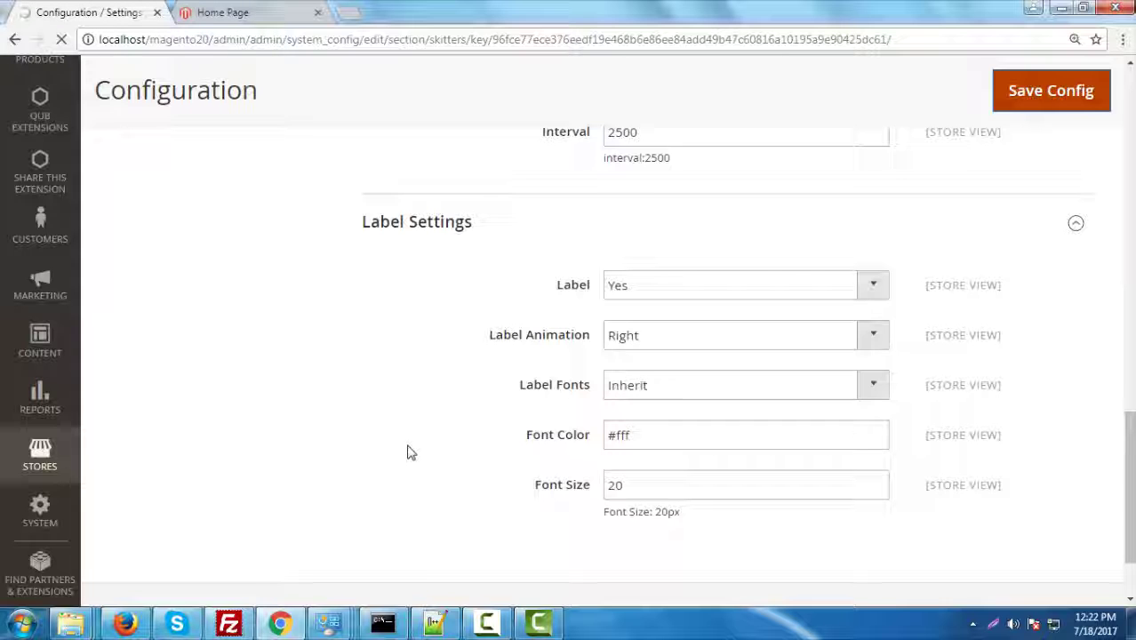
Switch to File Explorer, open instructions.txt from the Magento2.0 Installation Guide folder, and copy its {{block}} call for CMS pages and static blocks
{"action": "mouse_move", "coordinate": [71, 622]}
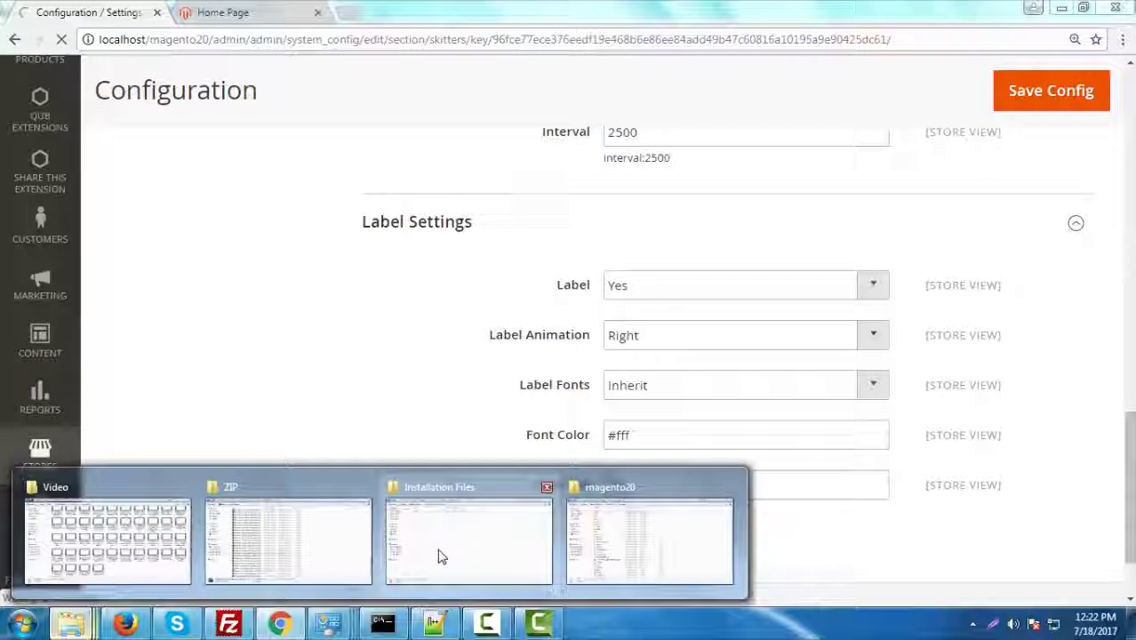
{"action": "left_click", "coordinate": [438, 556]}
{"action": "left_click", "coordinate": [287, 30]}
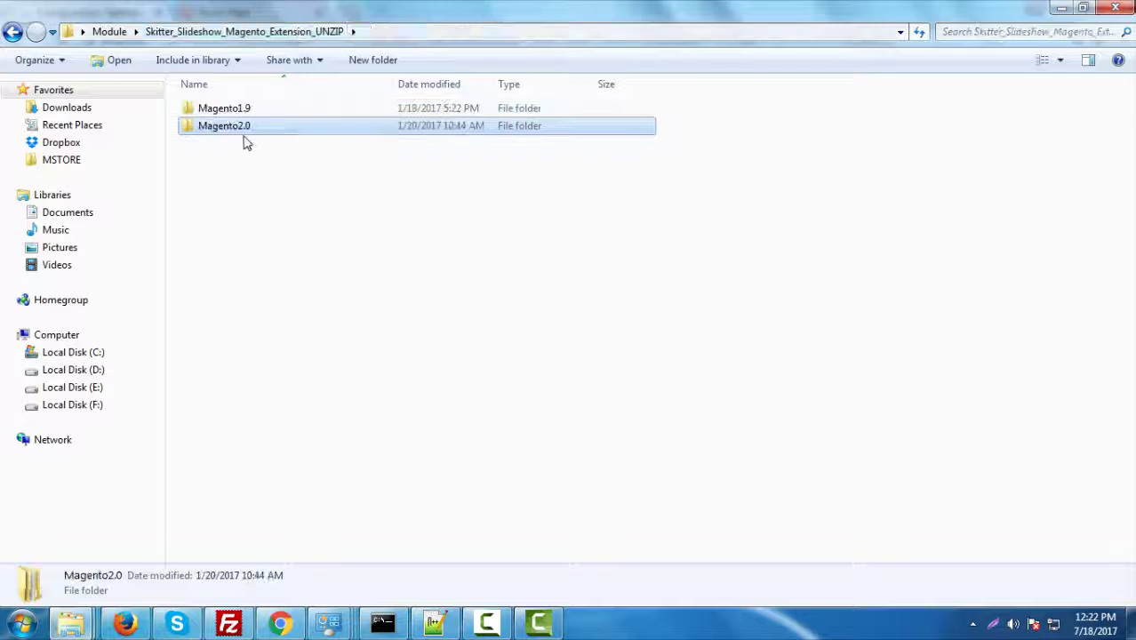
{"action": "double_click", "coordinate": [243, 127]}
{"action": "double_click", "coordinate": [229, 125]}
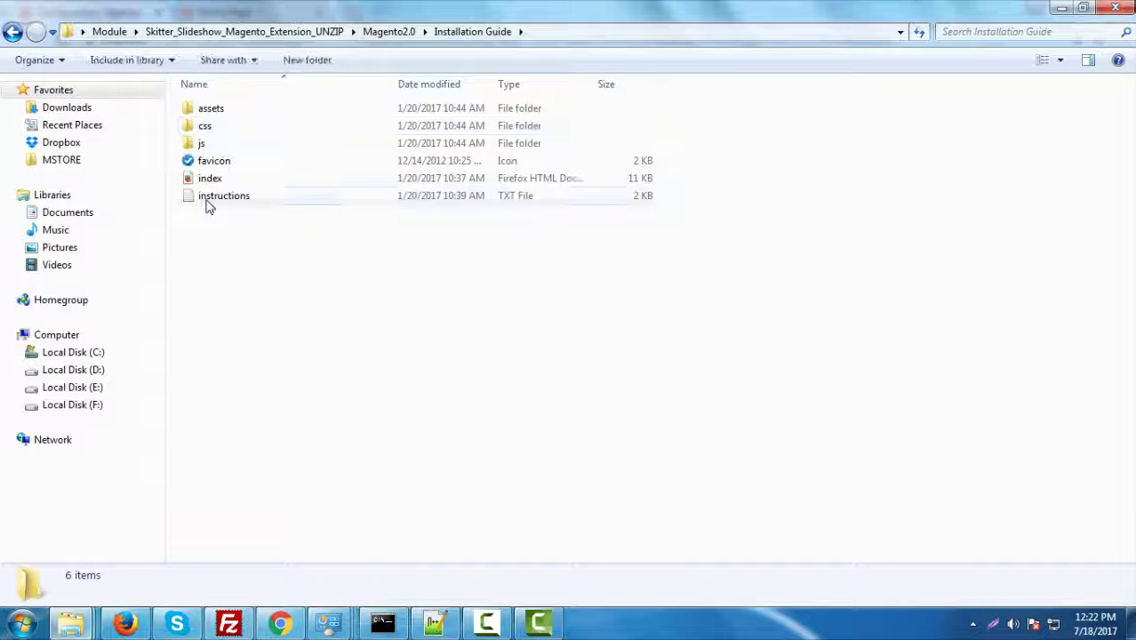
{"action": "double_click", "coordinate": [208, 204]}
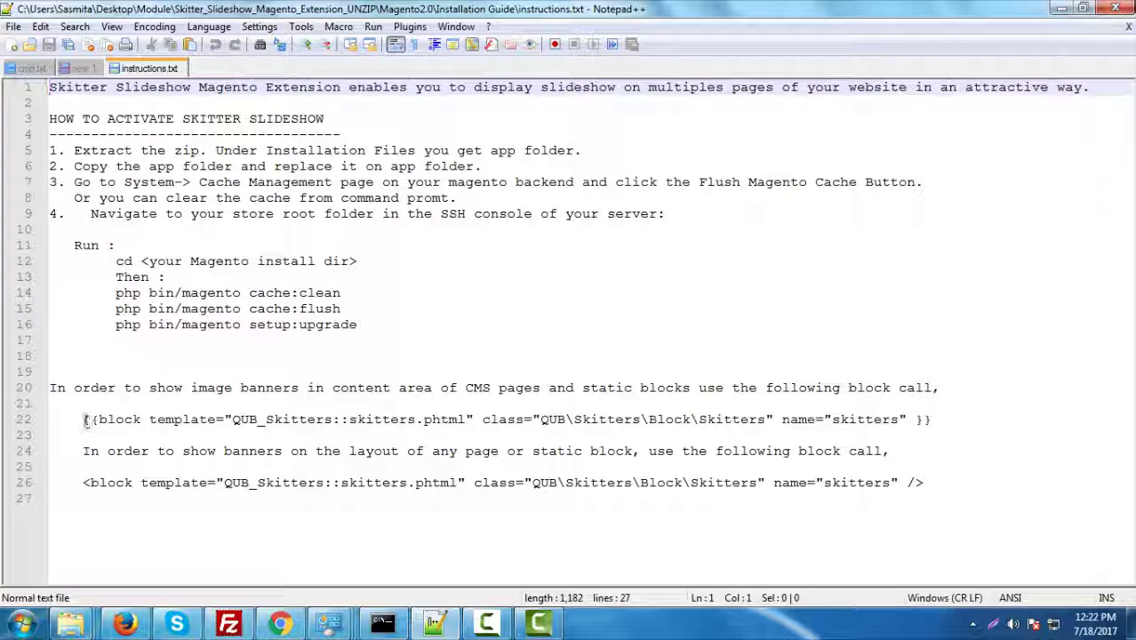
{"action": "left_click_drag", "start_coordinate": [84, 418], "coordinate": [949, 412]}
{"action": "key", "text": "ctrl+c"}
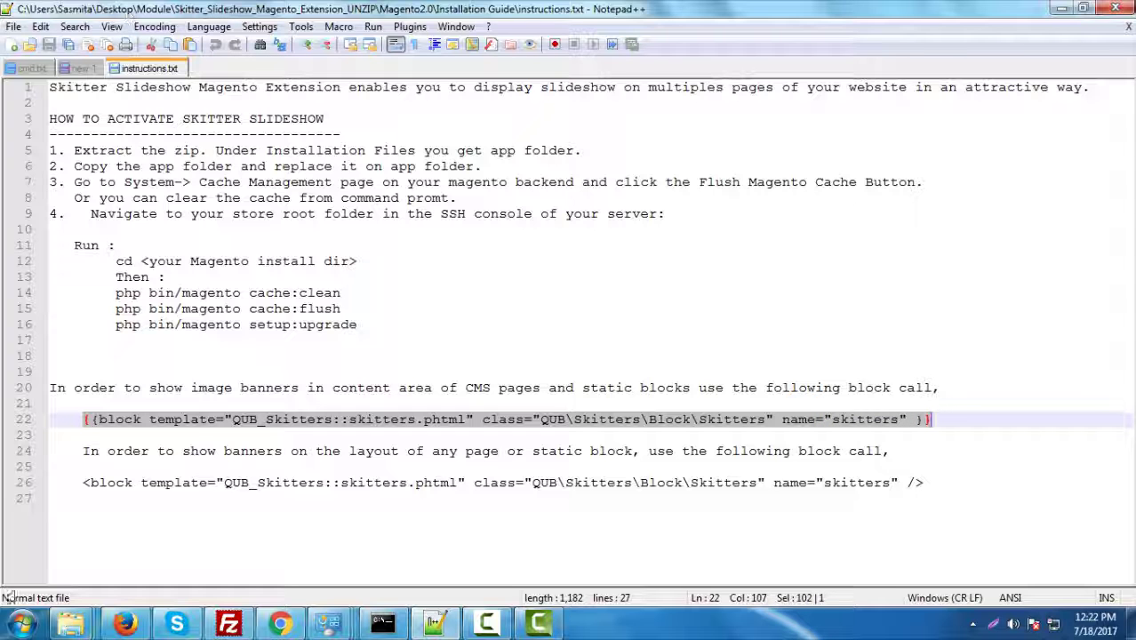
Return to the Magento admin in Chrome and dismiss the cache types message
{"action": "mouse_move", "coordinate": [280, 624]}
{"action": "left_click", "coordinate": [439, 525]}
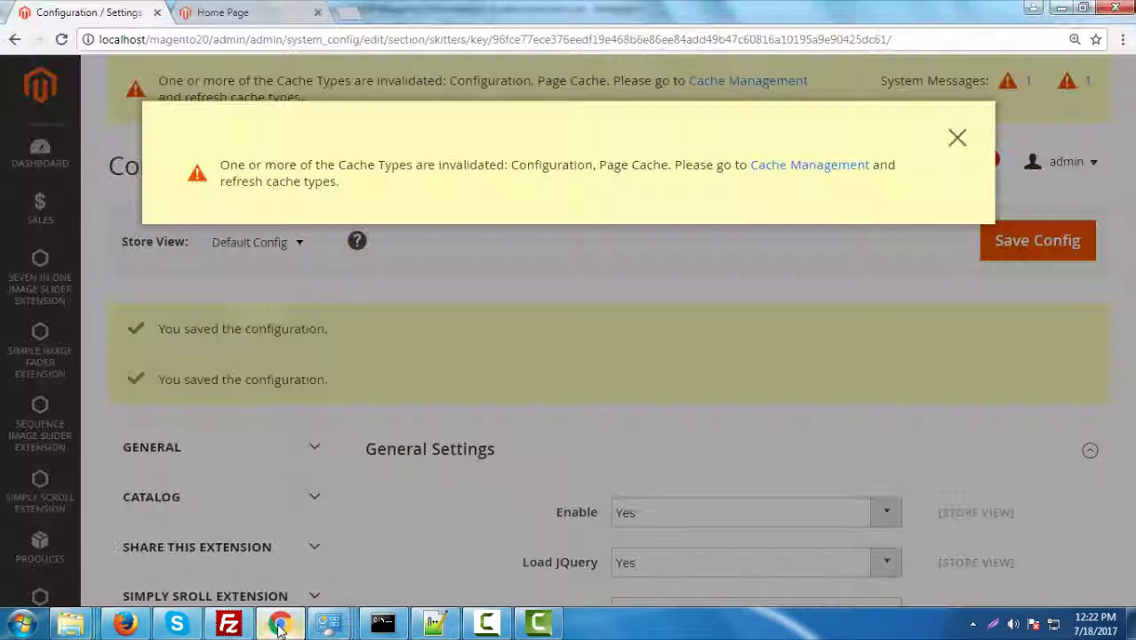
{"action": "left_click", "coordinate": [953, 140]}
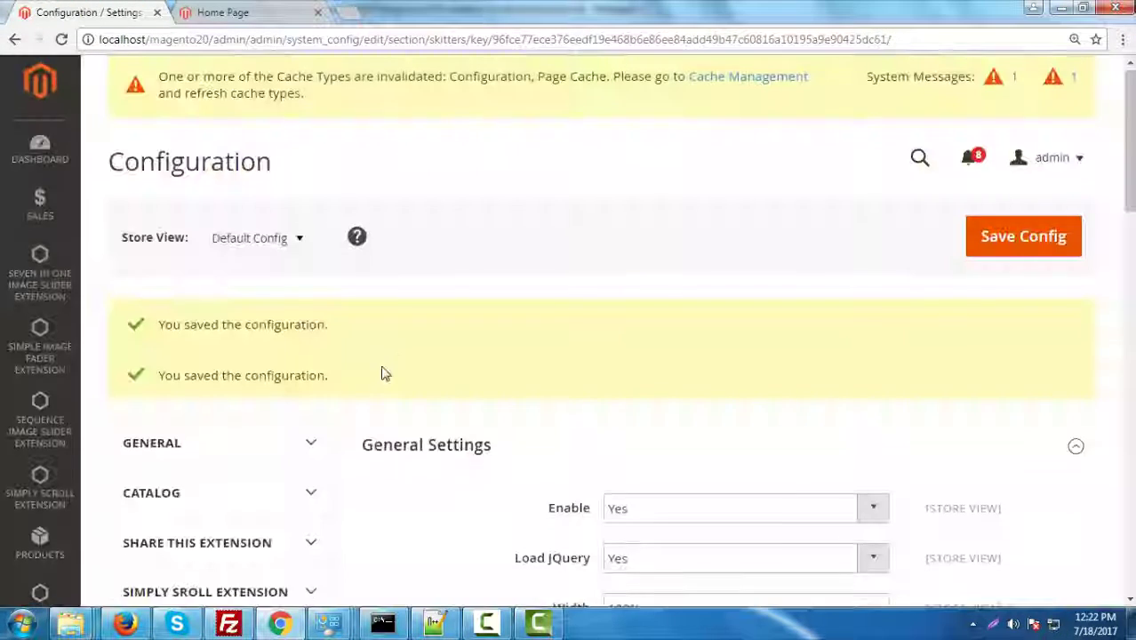
Open the list of CMS pages among the Content elements and bring the Home Page entry into view
{"action": "scroll", "coordinate": [383, 372], "scroll_direction": "down", "scroll_amount": 3}
{"action": "scroll", "coordinate": [188, 396], "scroll_direction": "up", "scroll_amount": 3}
{"action": "scroll", "coordinate": [49, 400], "scroll_direction": "down", "scroll_amount": 3}
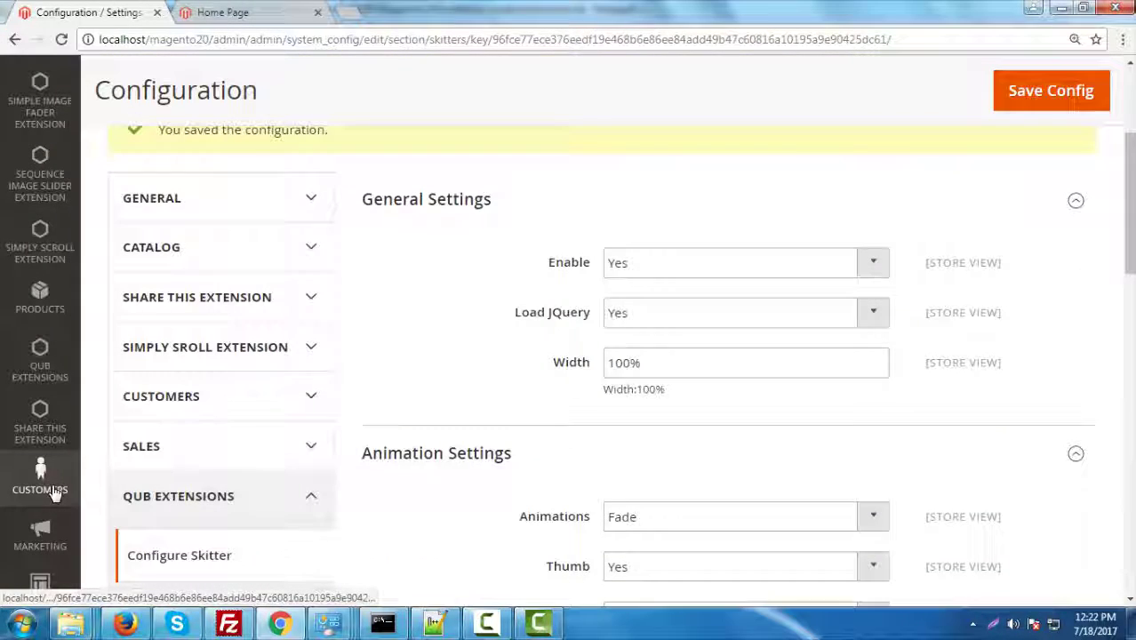
{"action": "scroll", "coordinate": [41, 555], "scroll_direction": "down", "scroll_amount": 3}
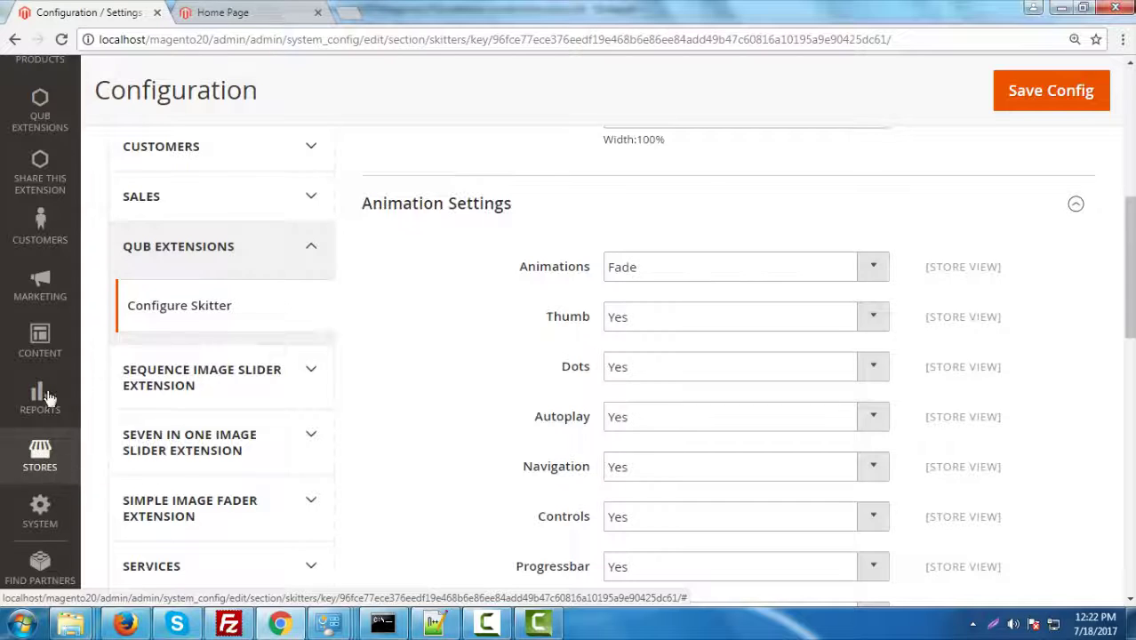
{"action": "left_click", "coordinate": [40, 342]}
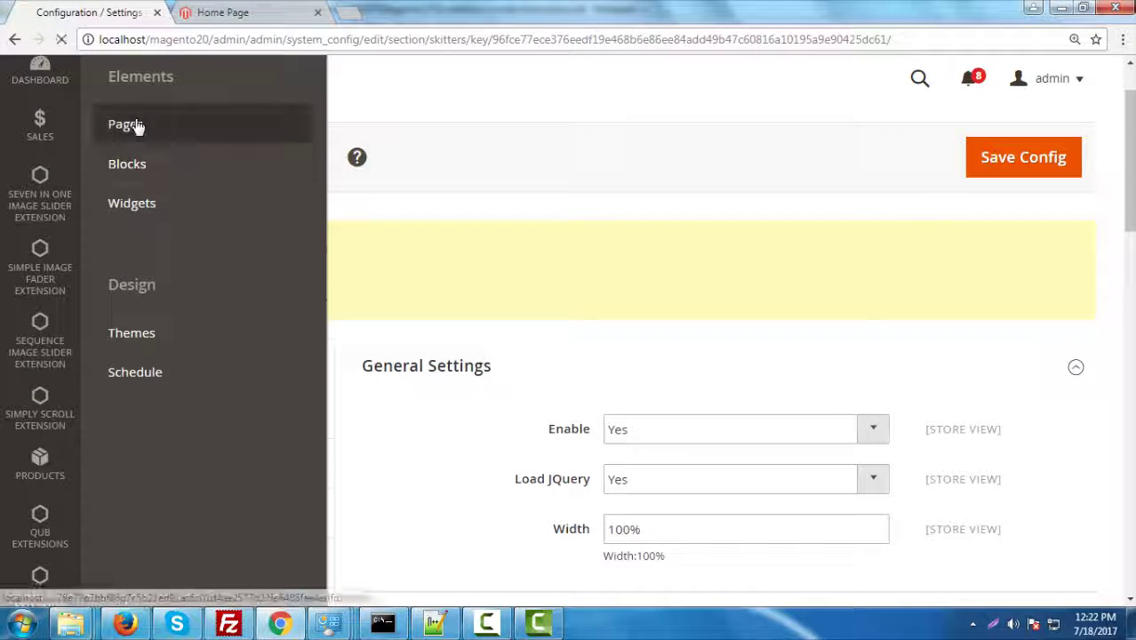
{"action": "left_click", "coordinate": [134, 124]}
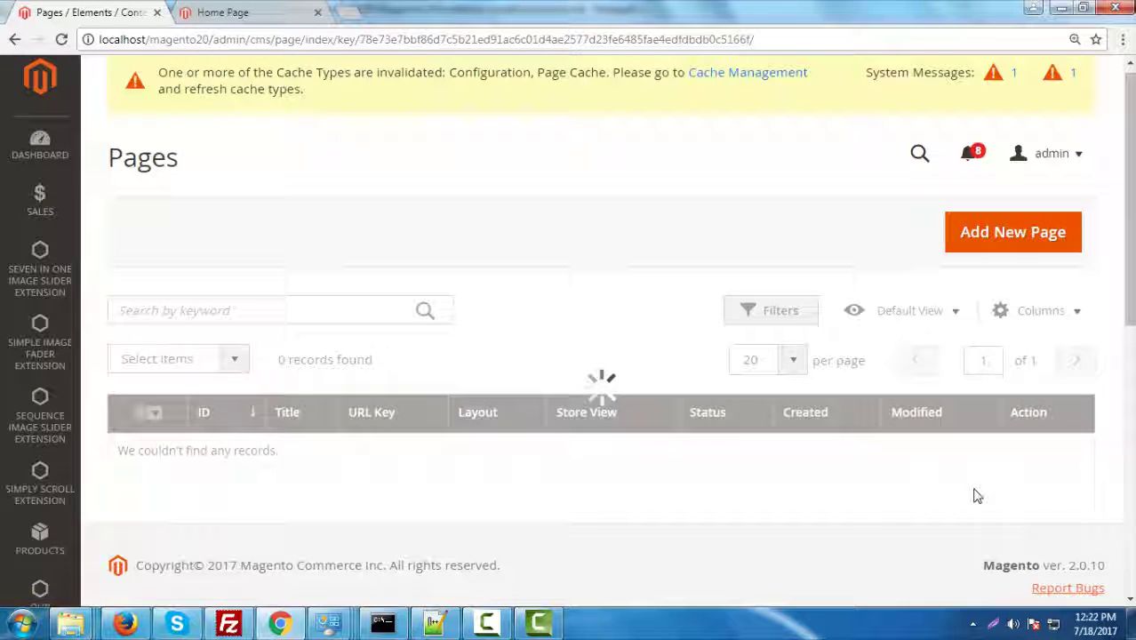
{"action": "scroll", "coordinate": [977, 495], "scroll_direction": "down", "scroll_amount": 2}
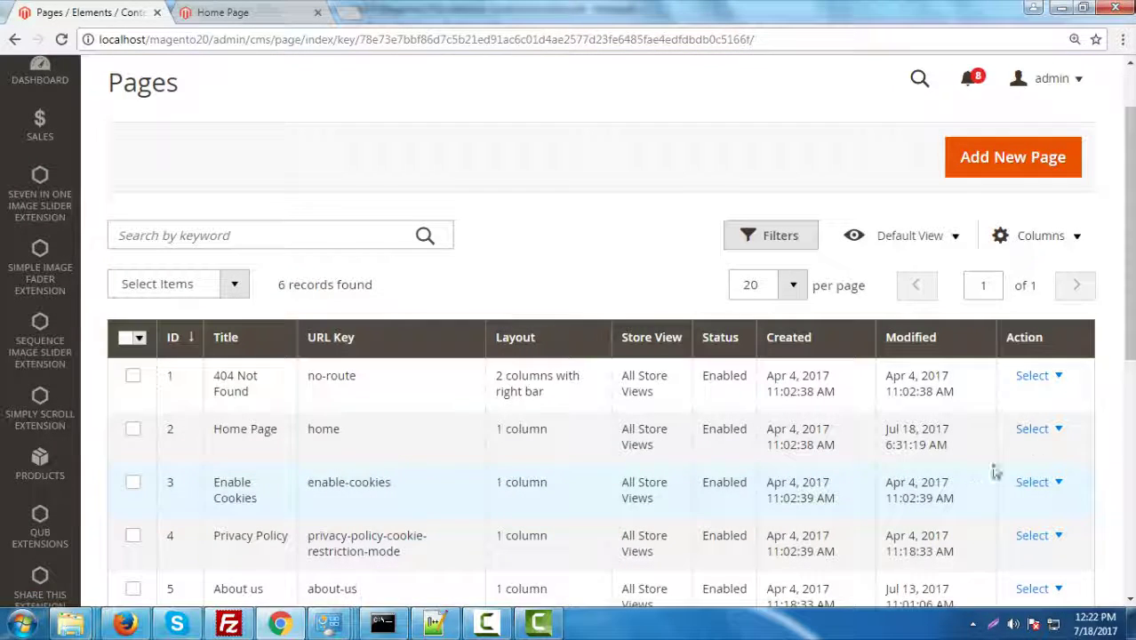
Edit the Home Page's content, replacing the existing block call with the copied QUB_Skitters::skitters.phtml one, and save the page
{"action": "left_click", "coordinate": [1037, 430]}
{"action": "left_click", "coordinate": [1035, 457]}
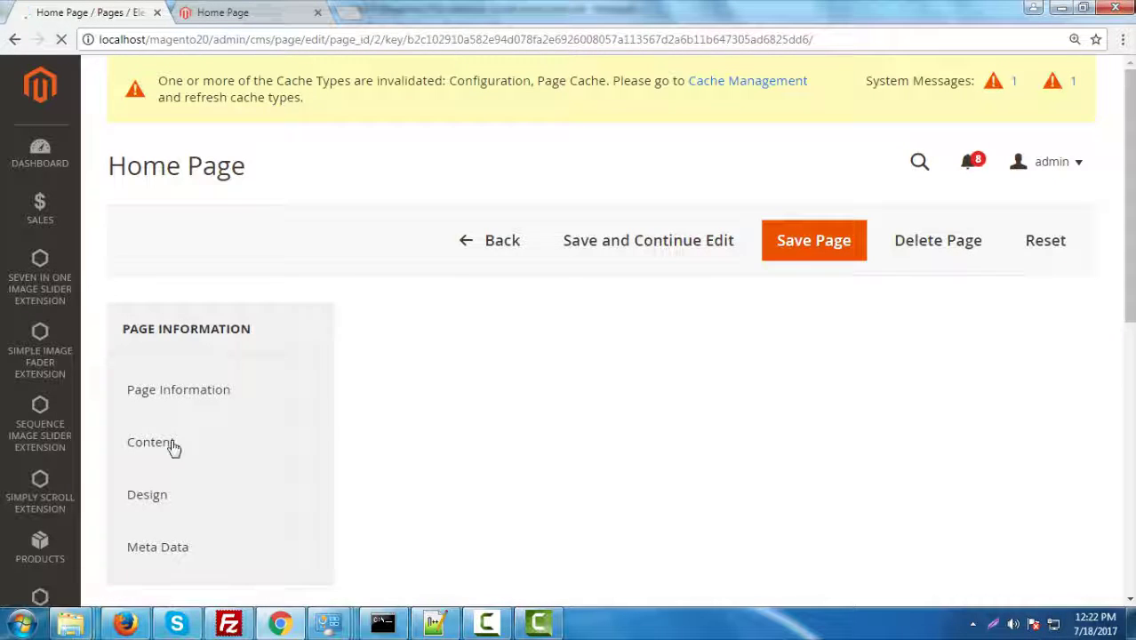
{"action": "left_click", "coordinate": [147, 441]}
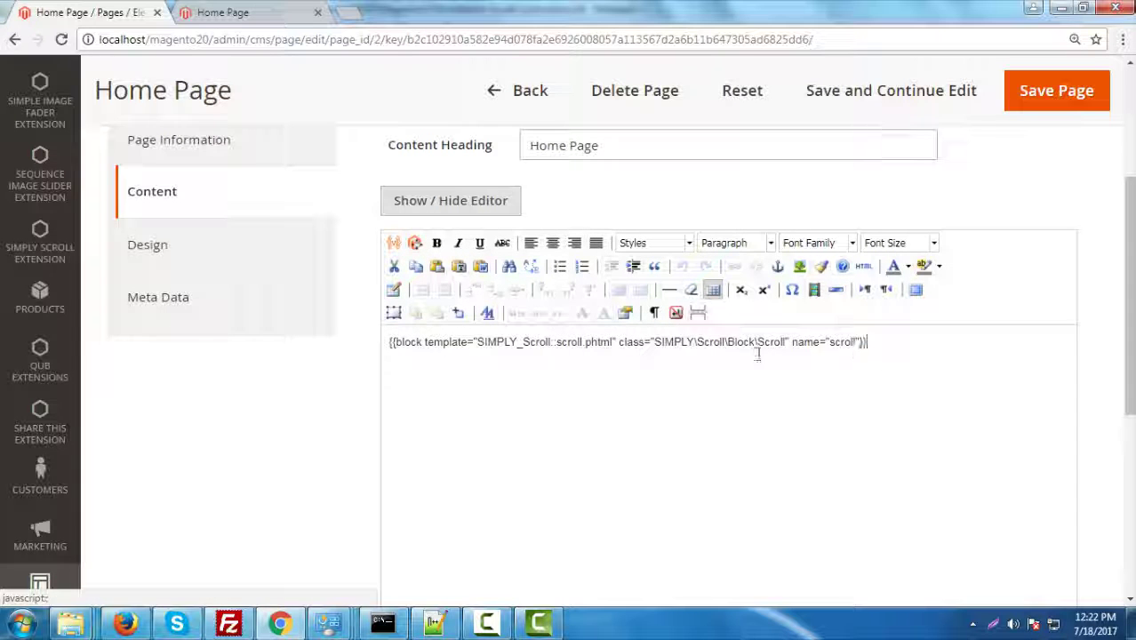
{"action": "key", "text": "ctrl+a"}
{"action": "key", "text": "ctrl+v"}
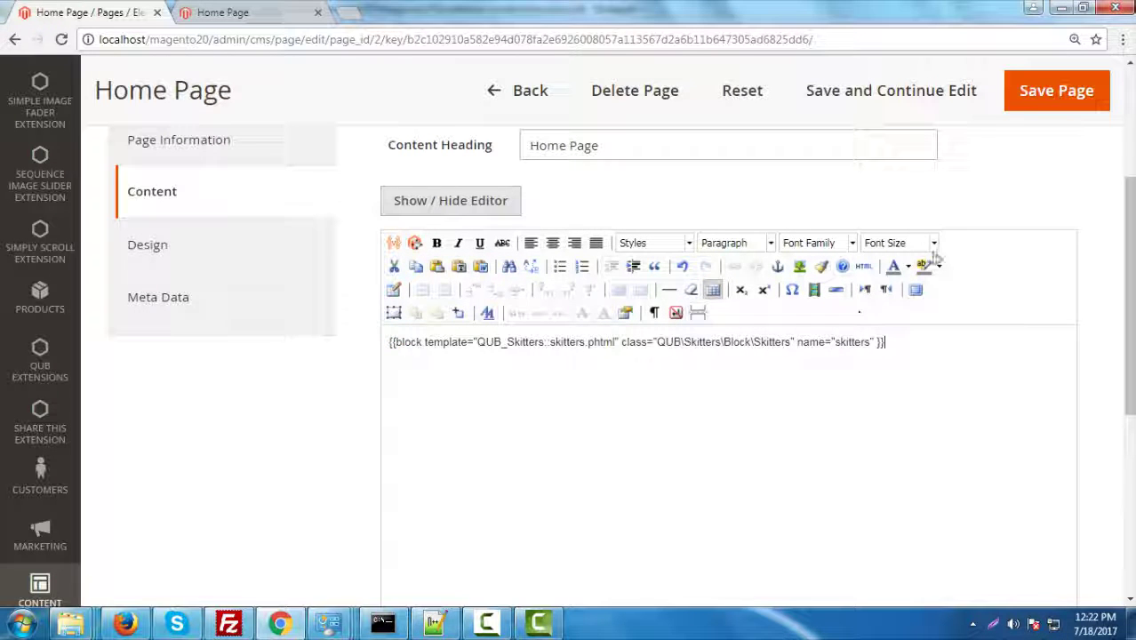
{"action": "left_click", "coordinate": [1043, 107]}
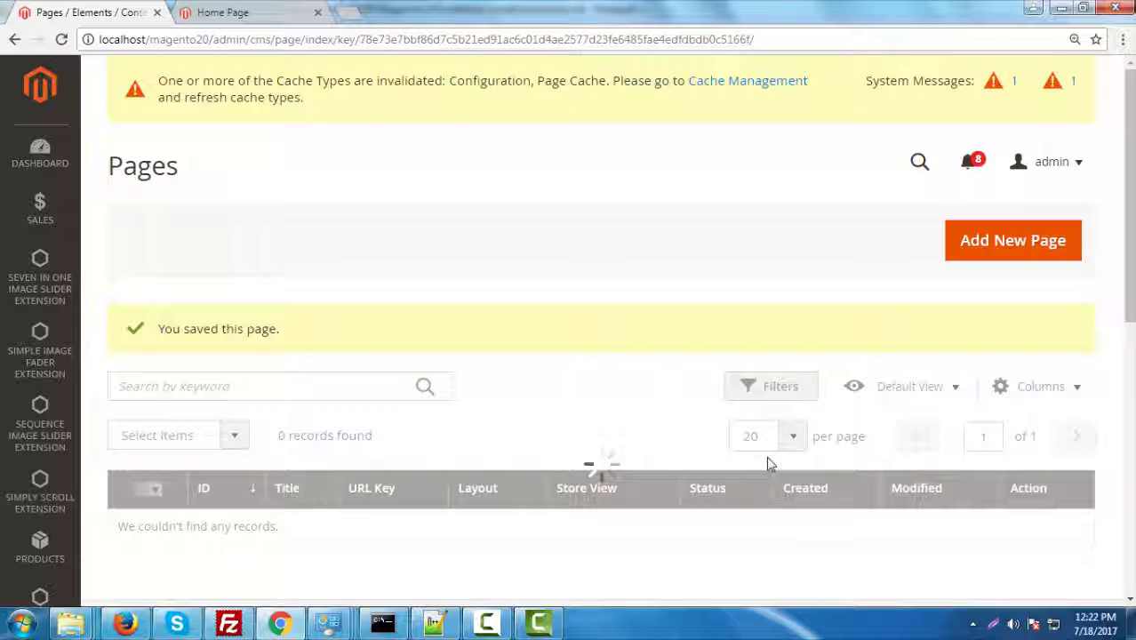
{"action": "scroll", "coordinate": [766, 456], "scroll_direction": "down", "scroll_amount": 5}
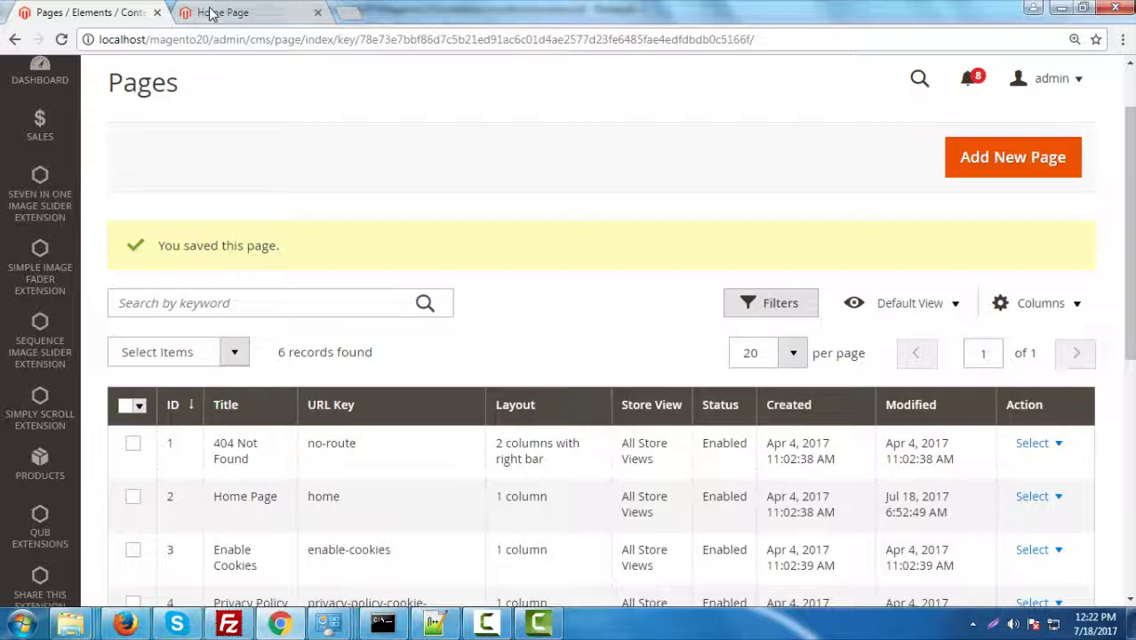
Switch to the storefront home page and reload it to view the Skitter slideshow
{"action": "left_click", "coordinate": [217, 12]}
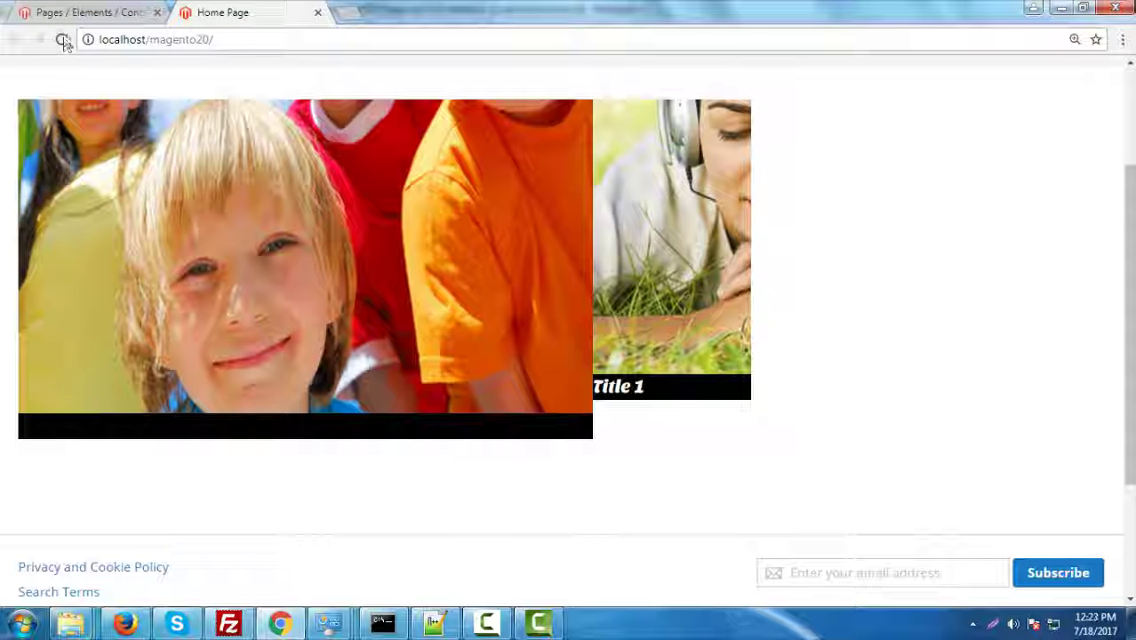
{"action": "left_click", "coordinate": [62, 39]}
{"action": "left_click", "coordinate": [93, 16]}
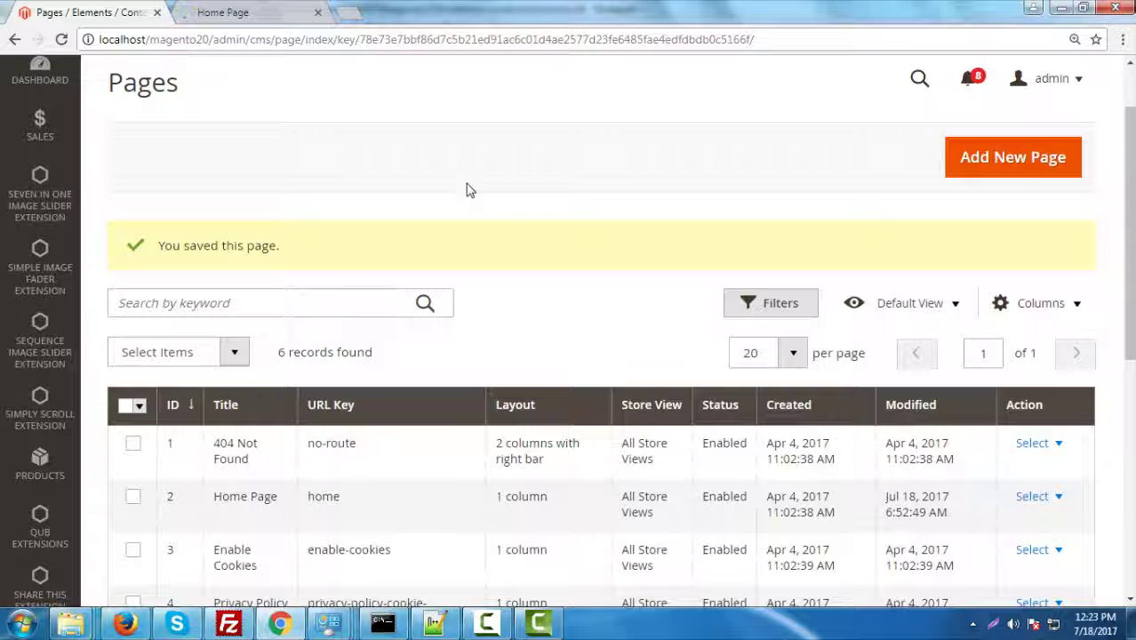
{"action": "left_click", "coordinate": [190, 11]}
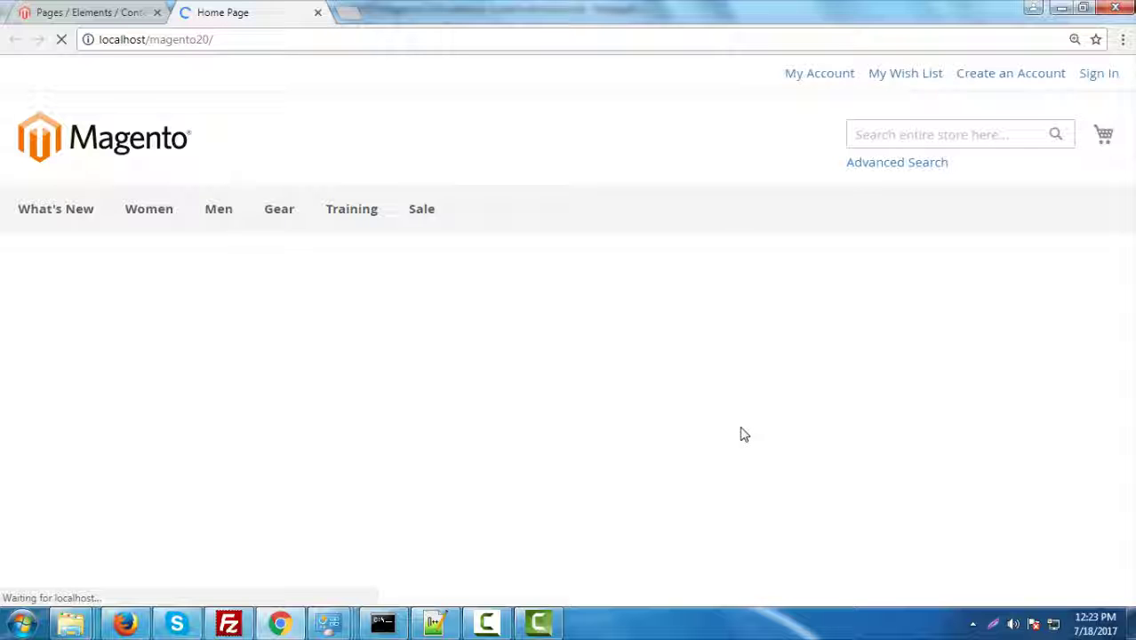
{"action": "scroll", "coordinate": [736, 433], "scroll_direction": "down", "scroll_amount": 3}
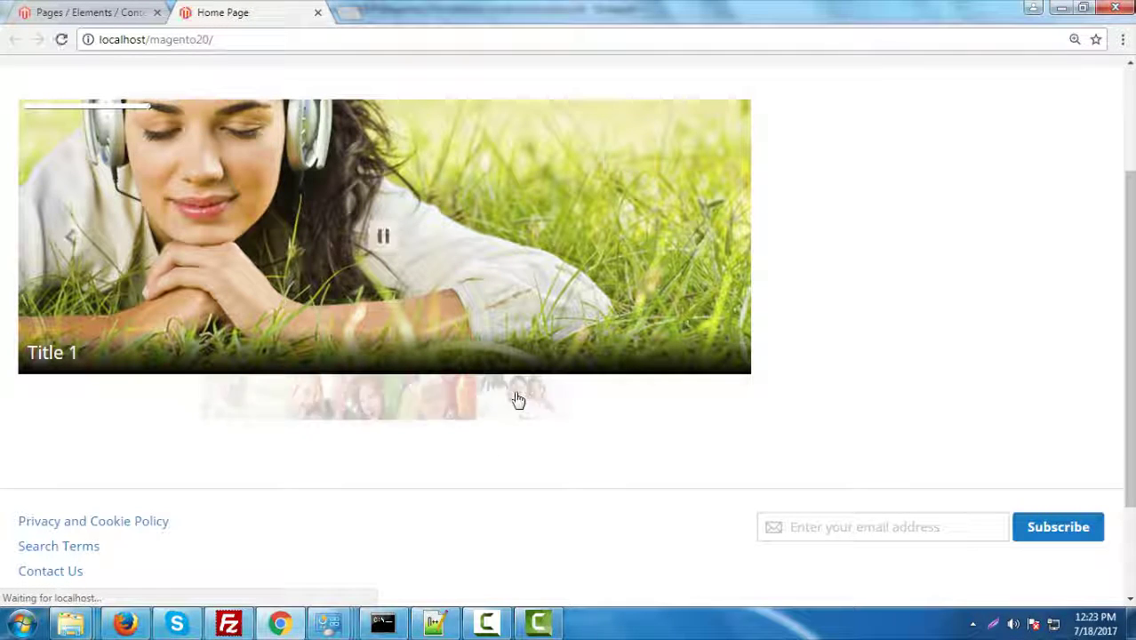
Test the storefront slideshow by choosing slides from their thumbnails and advancing through the following banners
{"action": "left_click", "coordinate": [514, 397]}
{"action": "left_click", "coordinate": [311, 402]}
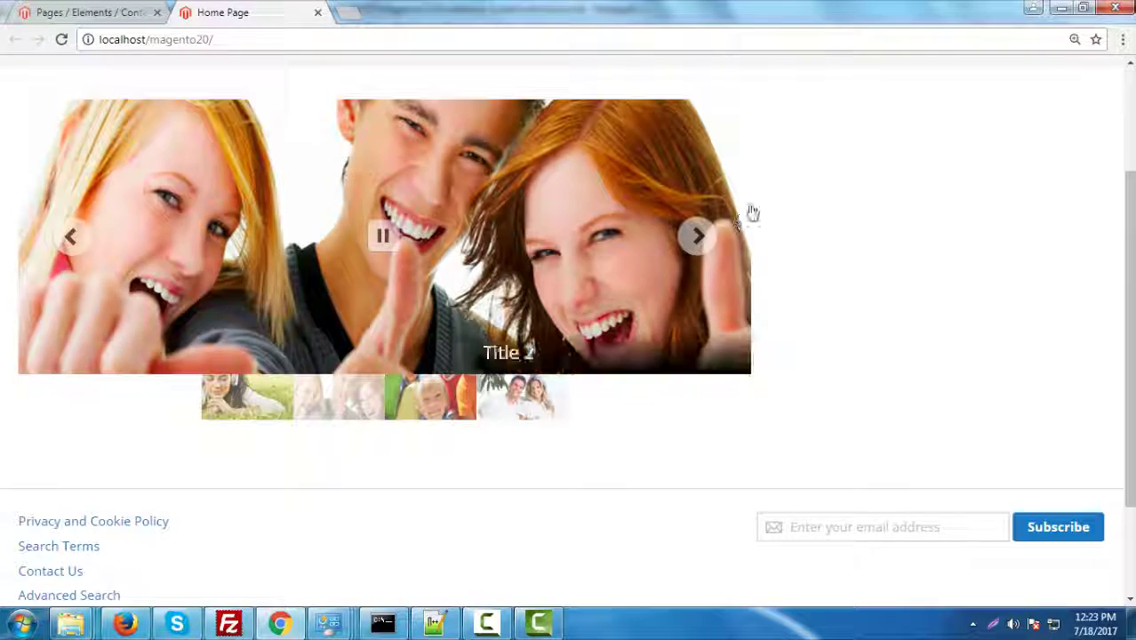
{"action": "left_click", "coordinate": [698, 237]}
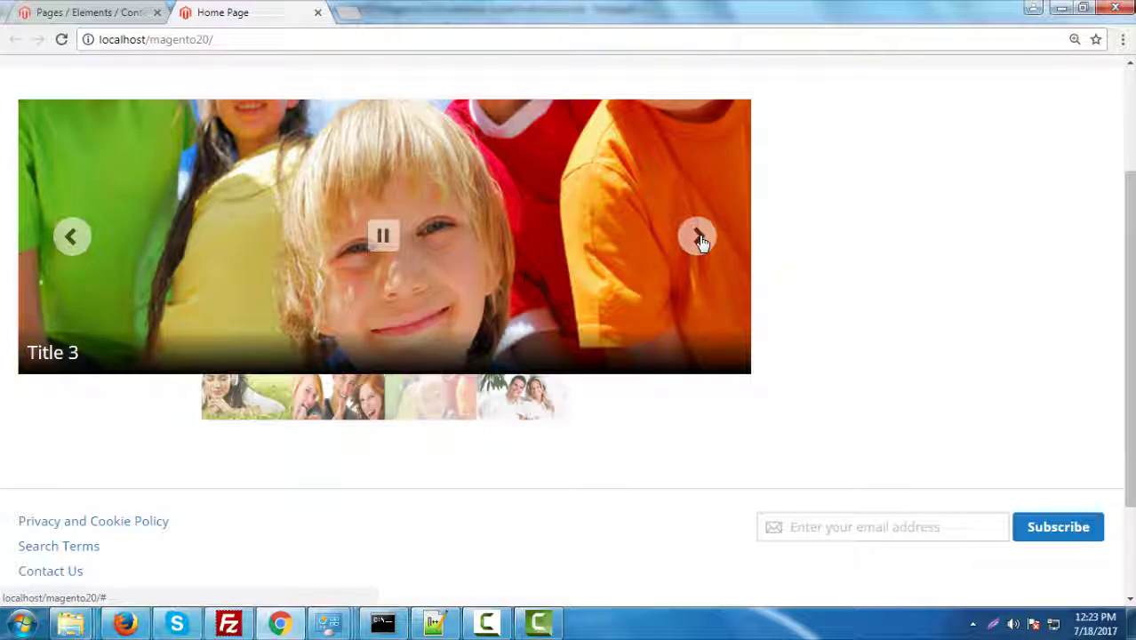
{"action": "left_click", "coordinate": [700, 242]}
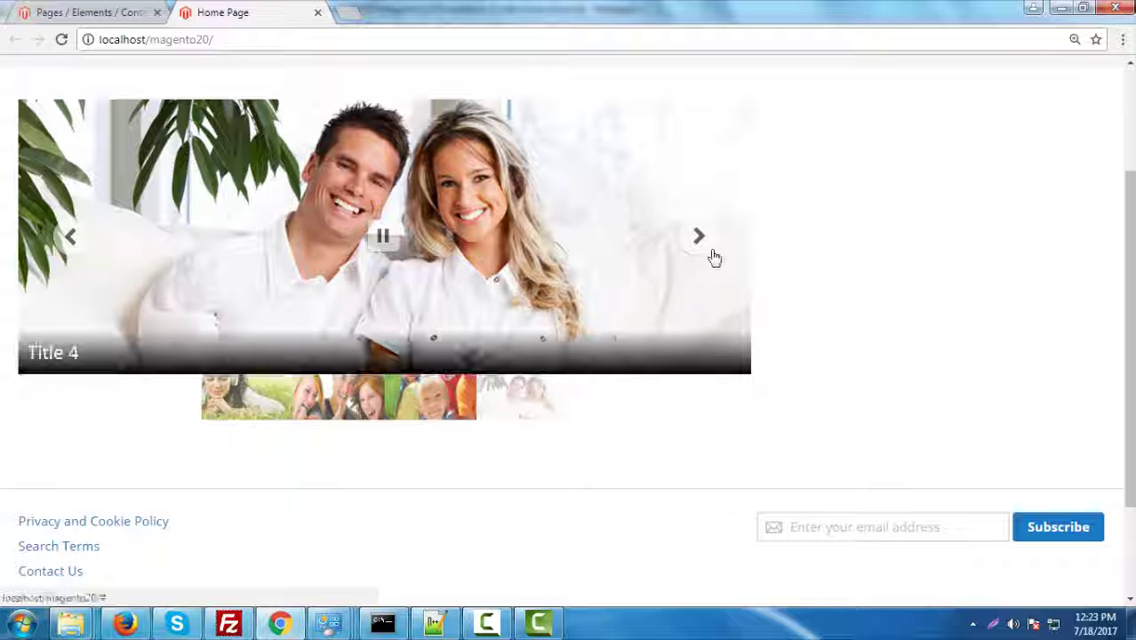
{"action": "left_click", "coordinate": [712, 257]}
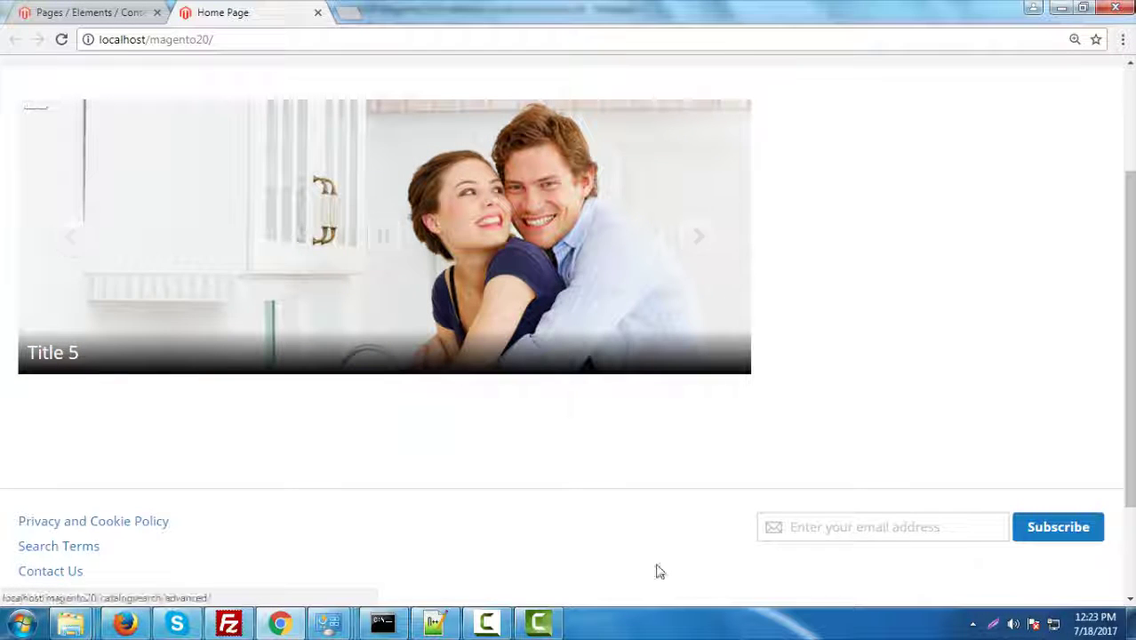
{"action": "left_click", "coordinate": [486, 622]}
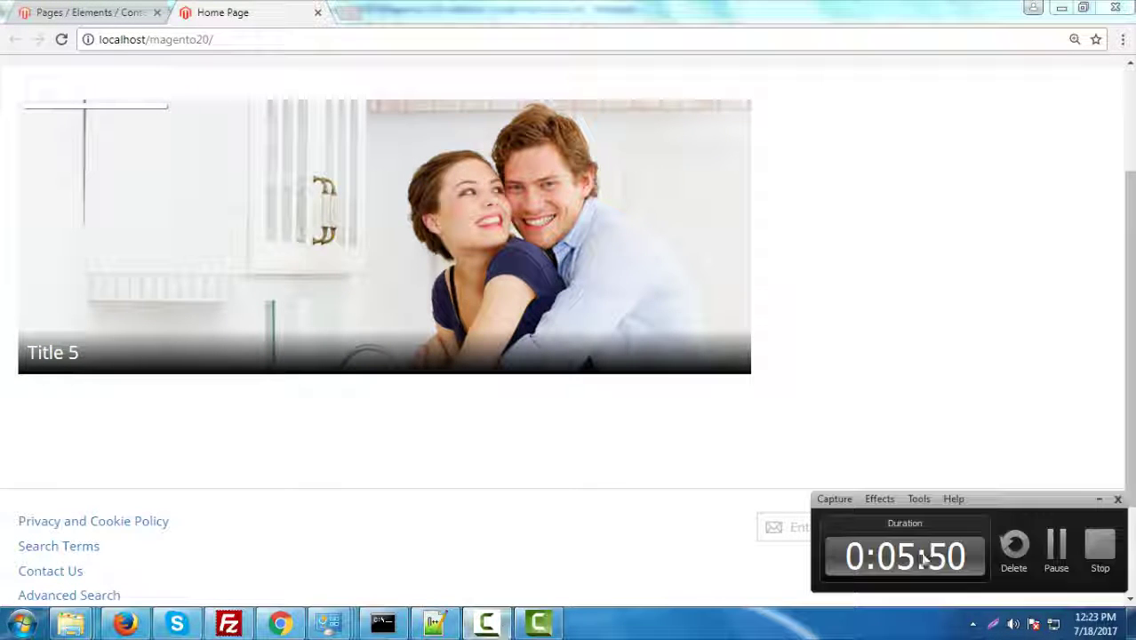